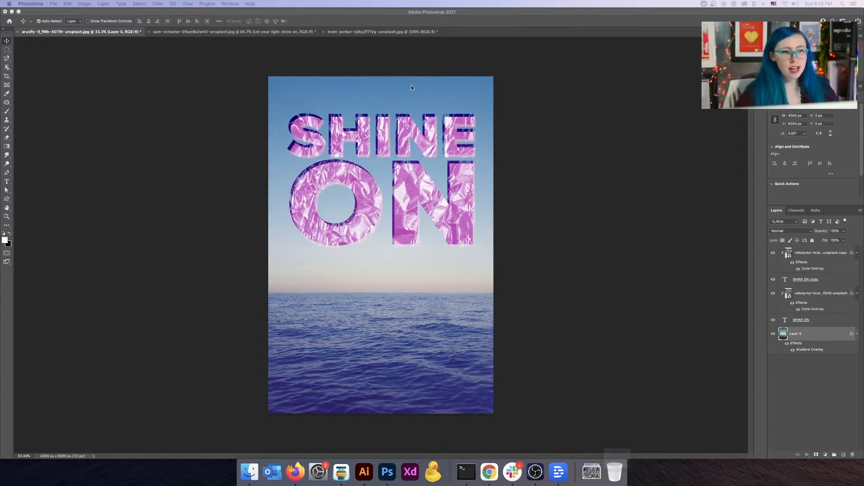
key("ctrl")
key("ctrl")
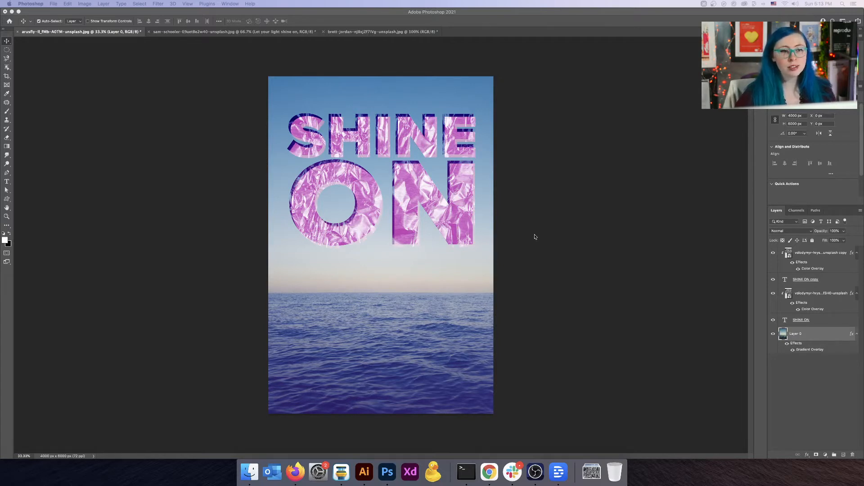
key("alt")
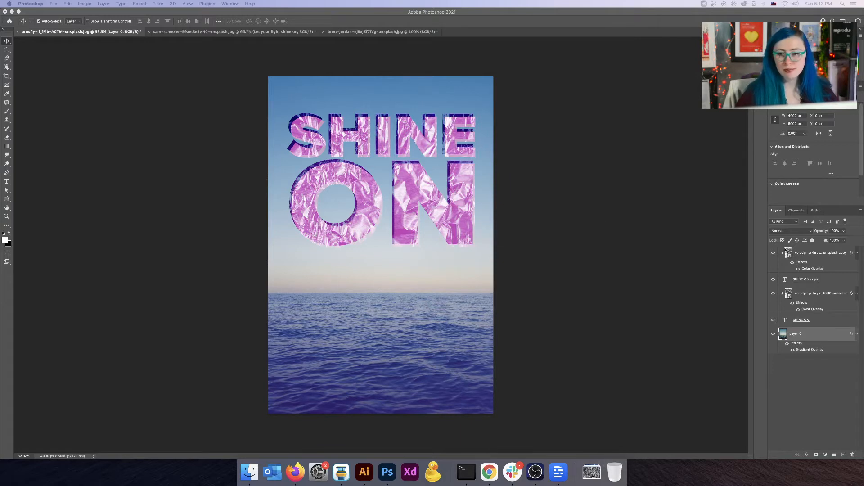
key("alt")
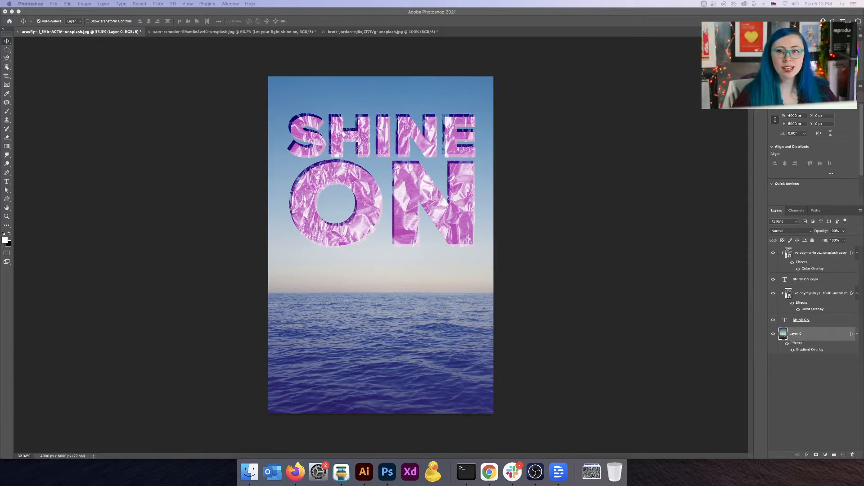
key("super+Tab")
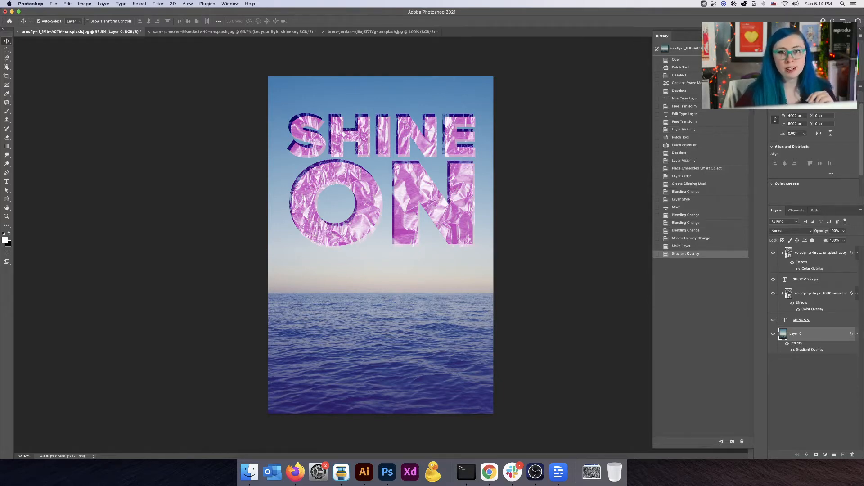
Compare the original opened snapshot with the final Gradient Overlay state and review the recorded history states of the SHINE ON design.
left_click(688, 48)
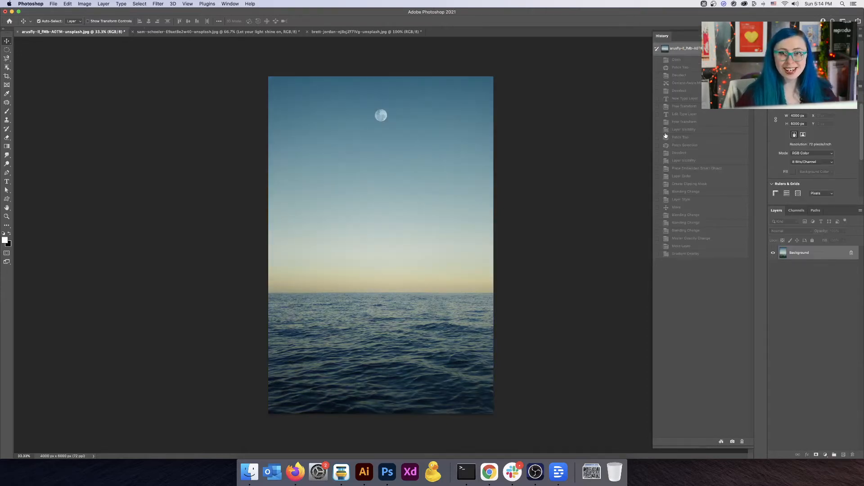
left_click(695, 253)
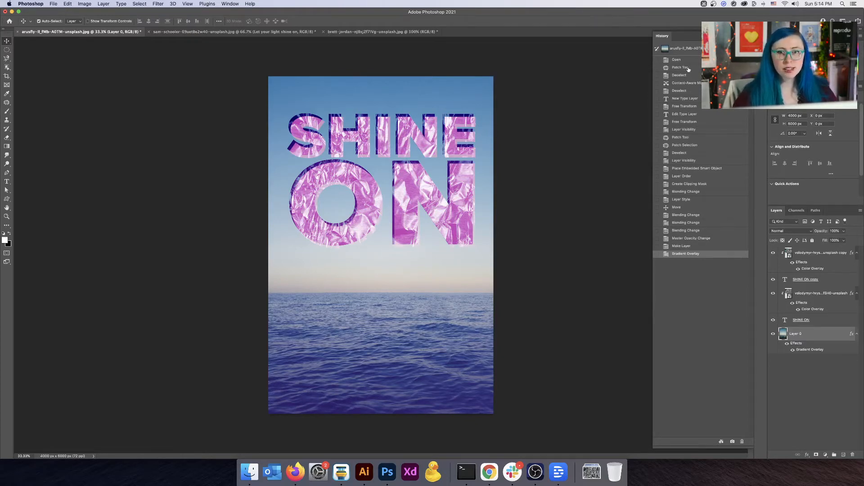
scroll(679, 71, "up", 3)
scroll(679, 71, "down", 3)
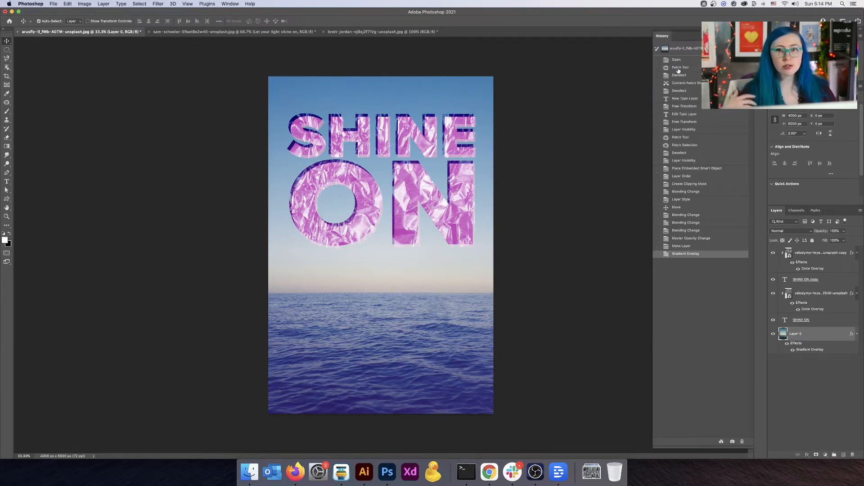
scroll(682, 100, "up", 3)
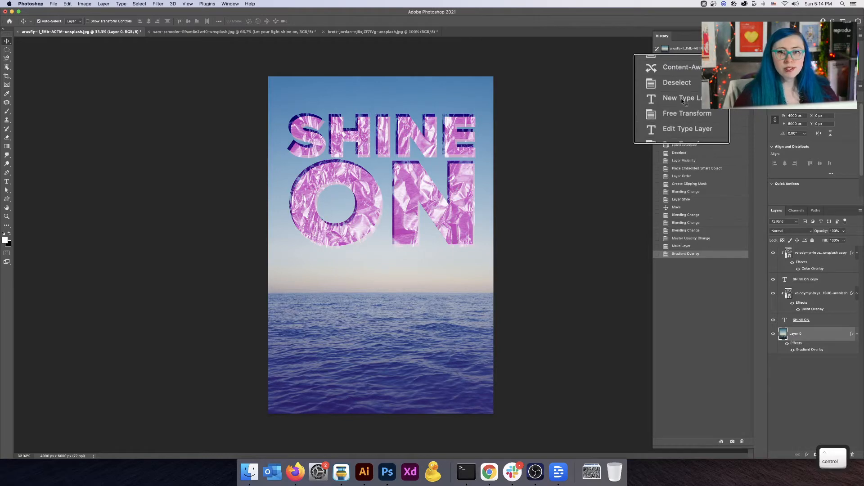
scroll(682, 101, "down", 3)
scroll(682, 107, "up", 3)
scroll(682, 107, "down", 3)
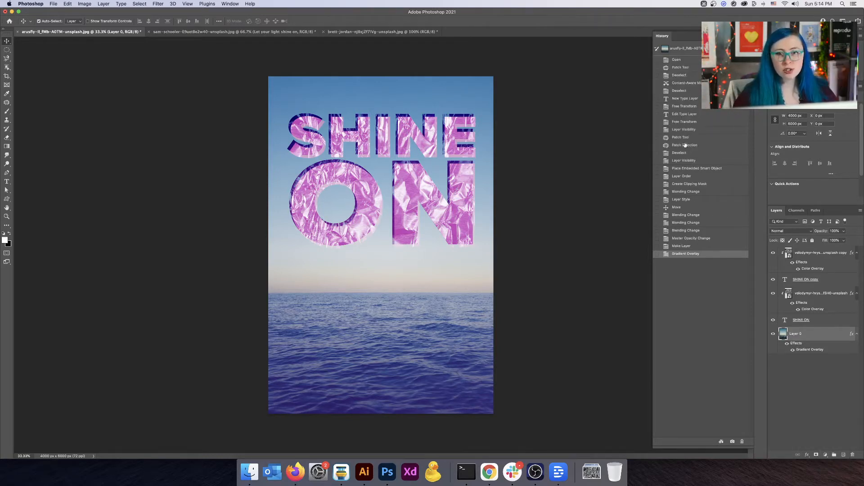
key("ctrl+alt")
scroll(682, 131, "down", 3)
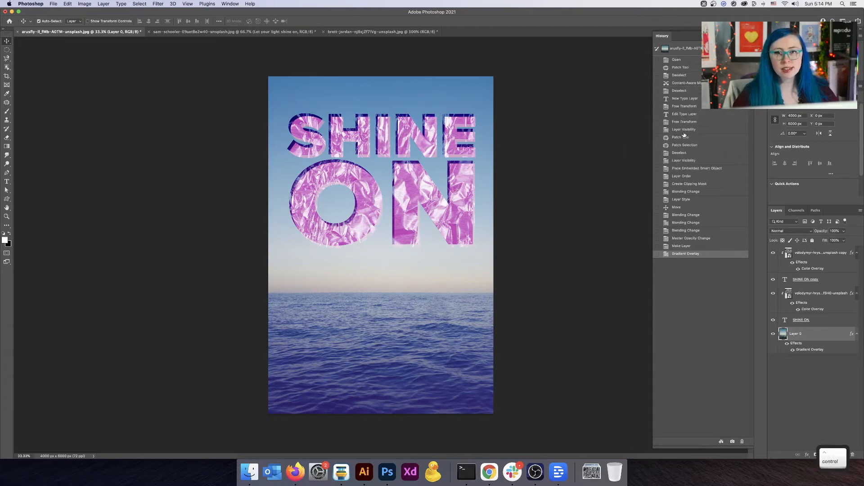
scroll(710, 171, "up", 3)
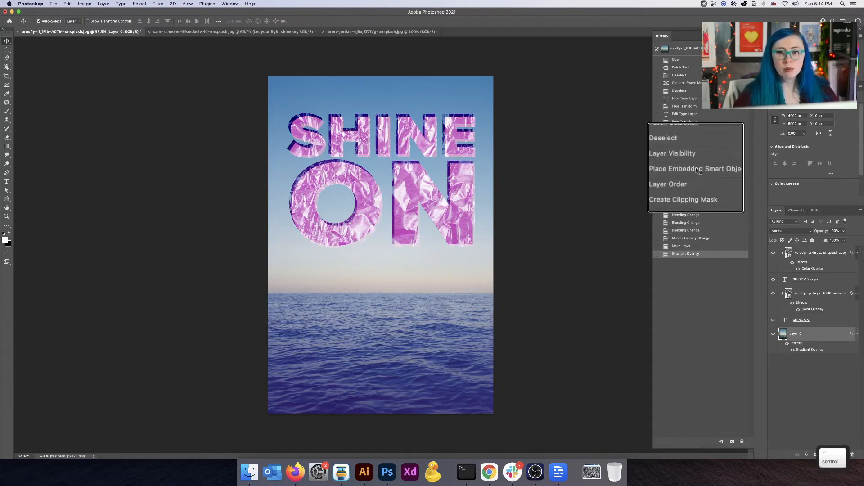
key("ctrl+alt")
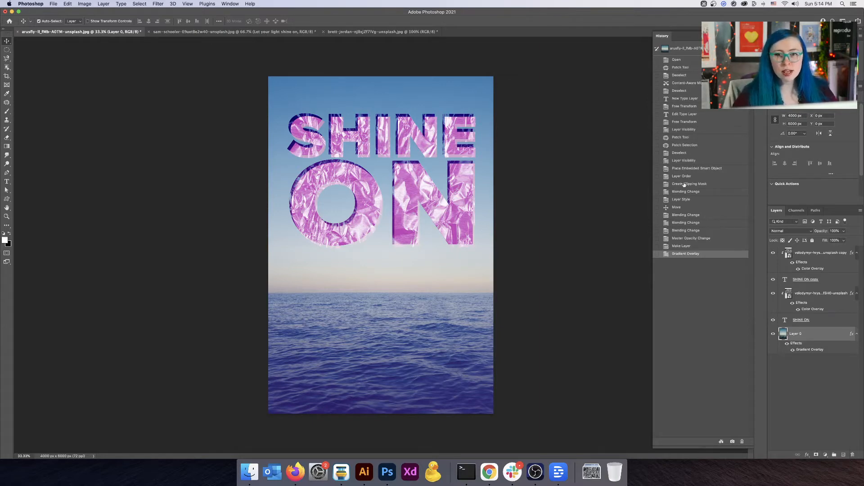
scroll(693, 184, "up", 3)
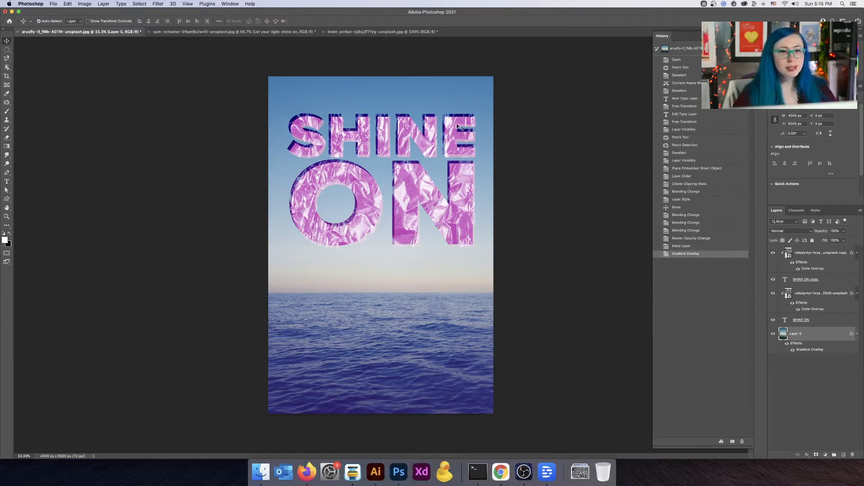
key("ctrl+alt")
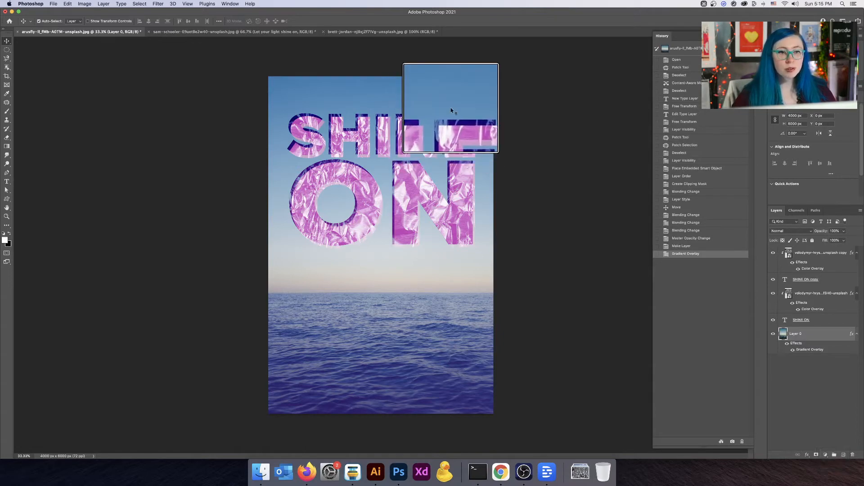
scroll(451, 110, "down", 3)
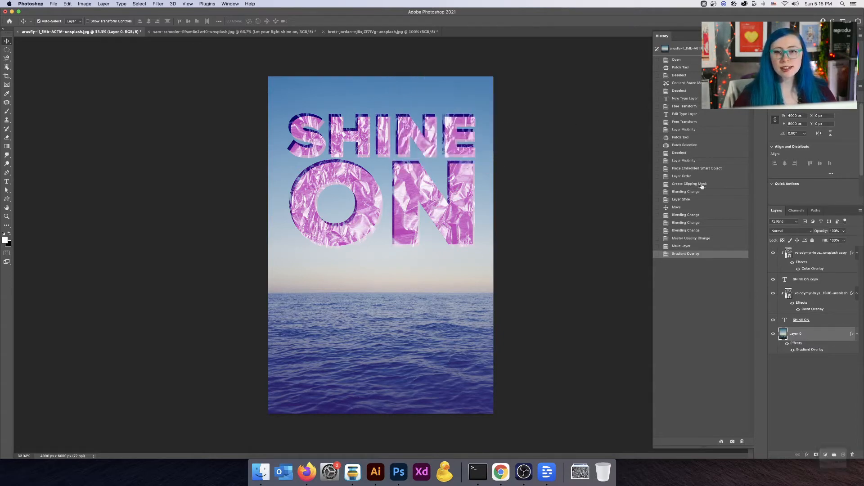
scroll(684, 194, "up", 3)
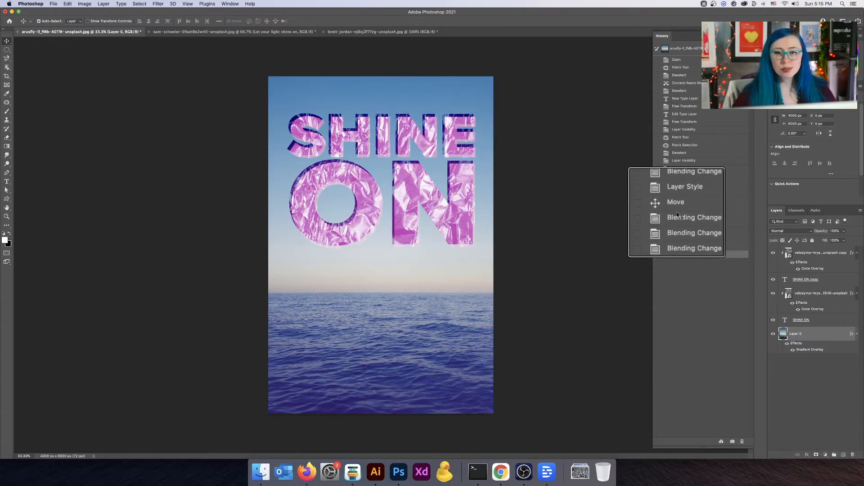
scroll(678, 214, "down", 3)
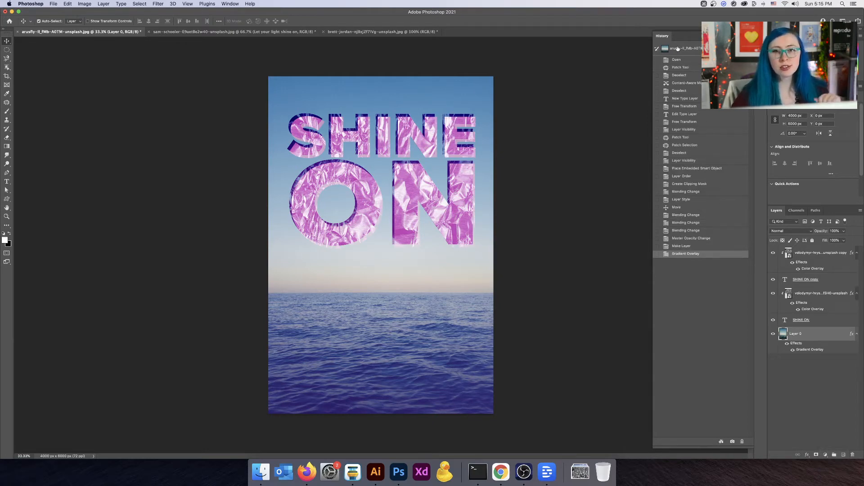
Revert the seascape document to its original opened snapshot and close the history list.
left_click(680, 48)
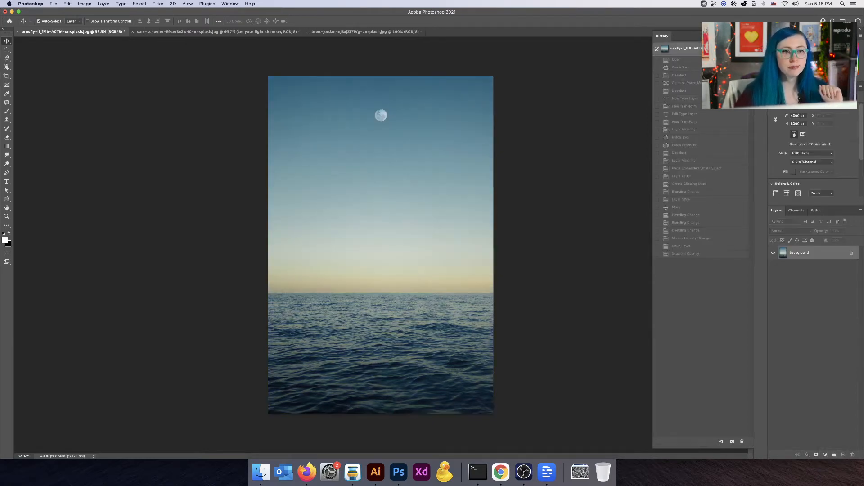
left_click(630, 315)
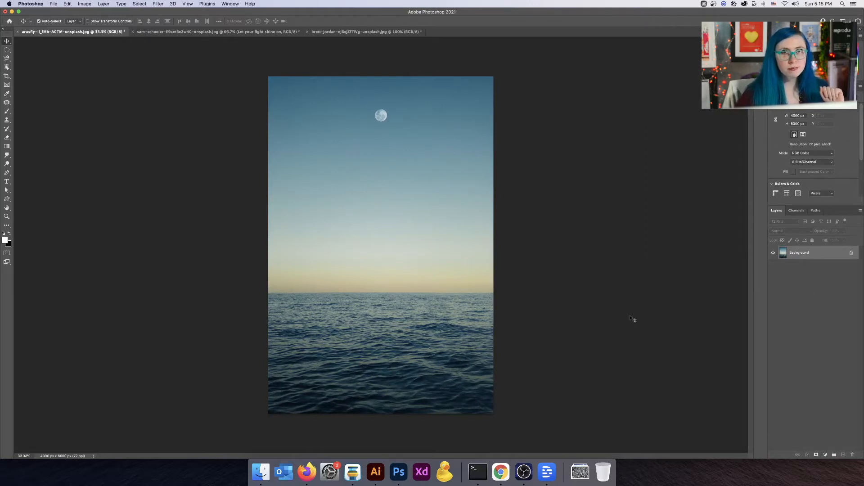
left_click_drag(426, 127, 387, 110)
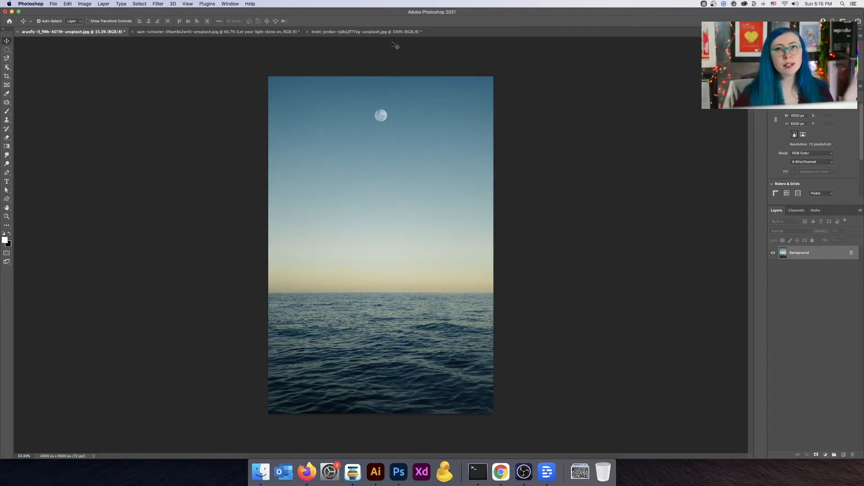
Remove the moon from the sky with the Patch tool, using clear sky to its lower left as source, and deselect.
left_click(7, 102)
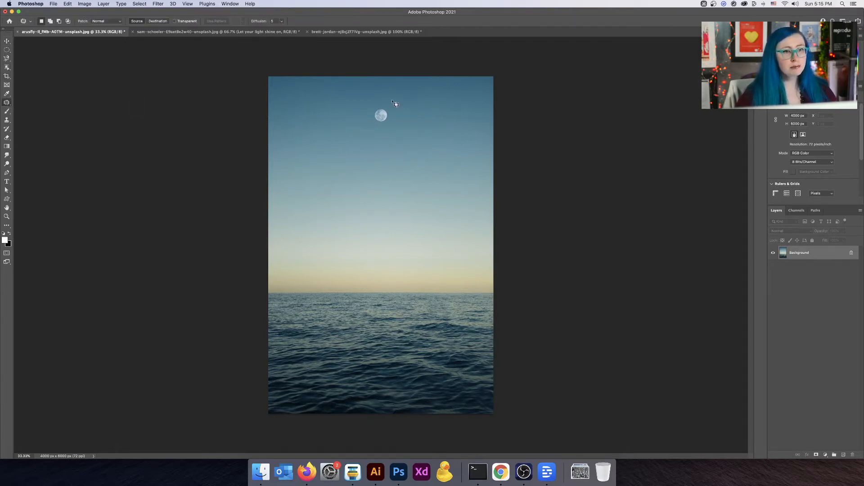
mouse_move(388, 100)
left_mouse_down()
mouse_move(358, 103)
mouse_move(363, 136)
mouse_move(395, 141)
mouse_move(402, 119)
mouse_move(392, 99)
mouse_move(357, 161)
mouse_move(319, 164)
left_mouse_up()
key("super+d")
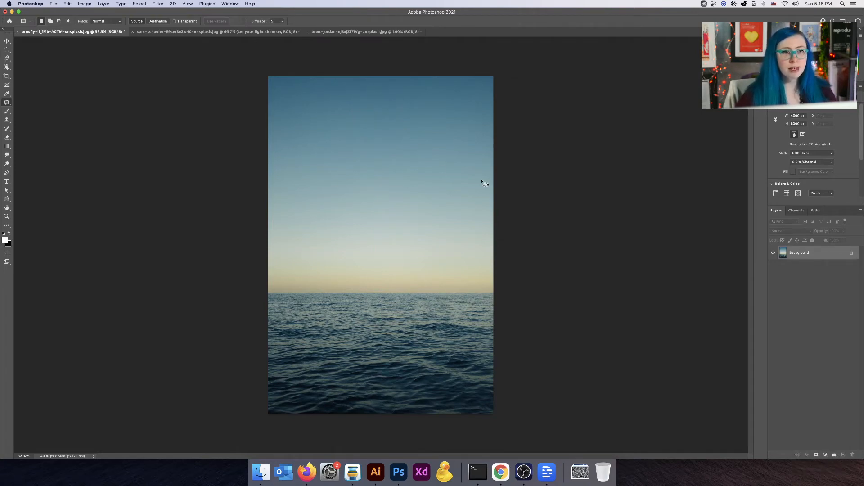
scroll(389, 100, "up", 3)
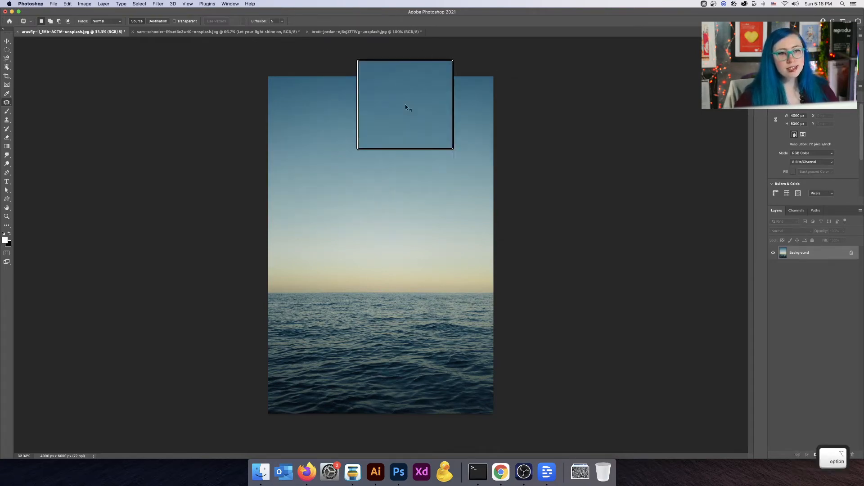
scroll(402, 110, "down", 3)
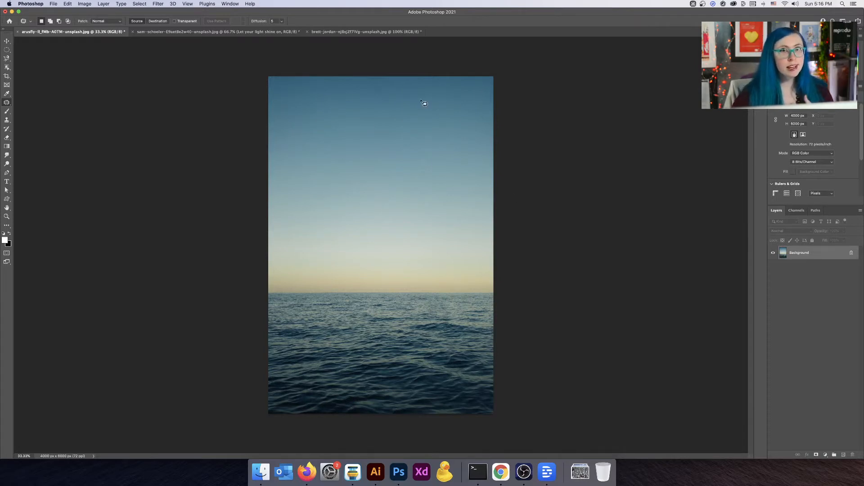
key("ctrl")
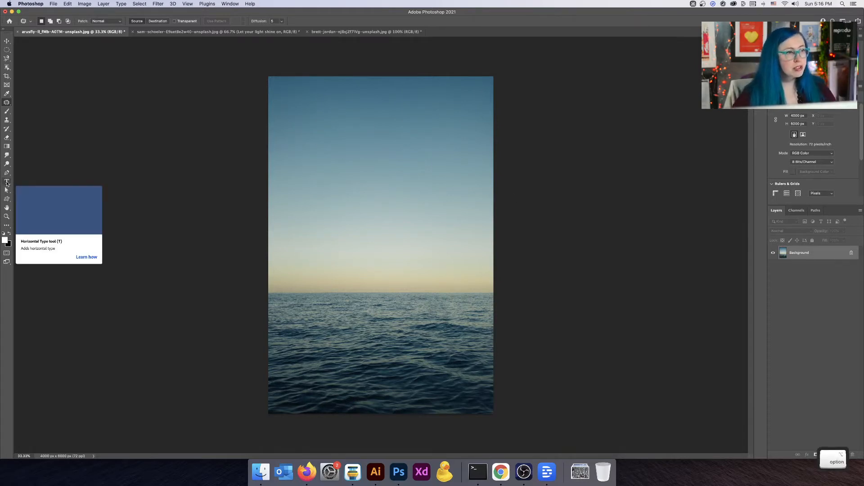
Add a two-line text layer in the sky reading SHINE above ON, in white Proxima Nova Black at 1278 pt.
left_click(7, 182)
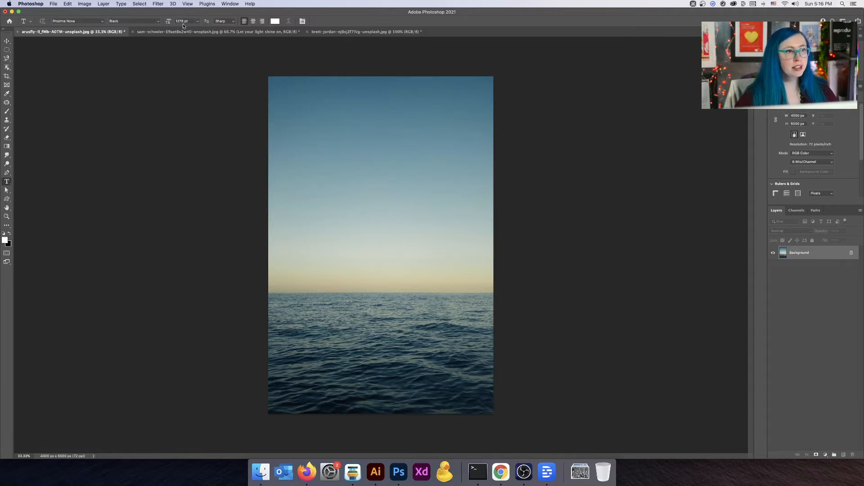
scroll(184, 24, "up", 5)
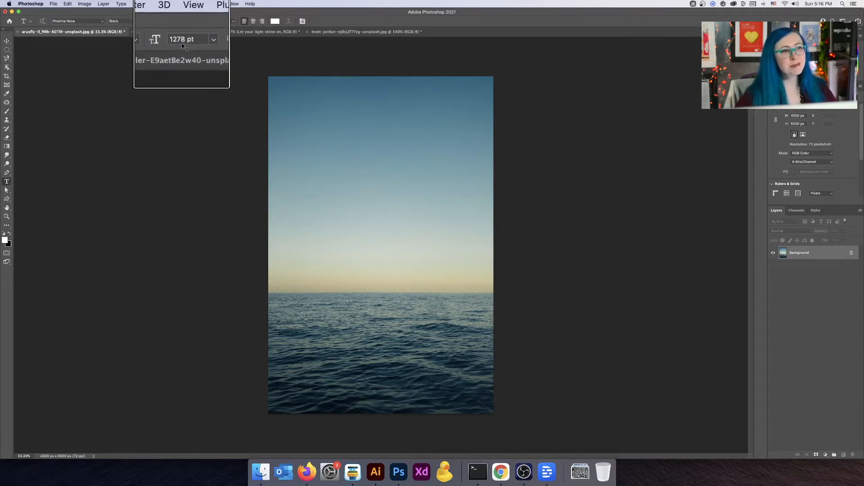
scroll(216, 45, "down", 5)
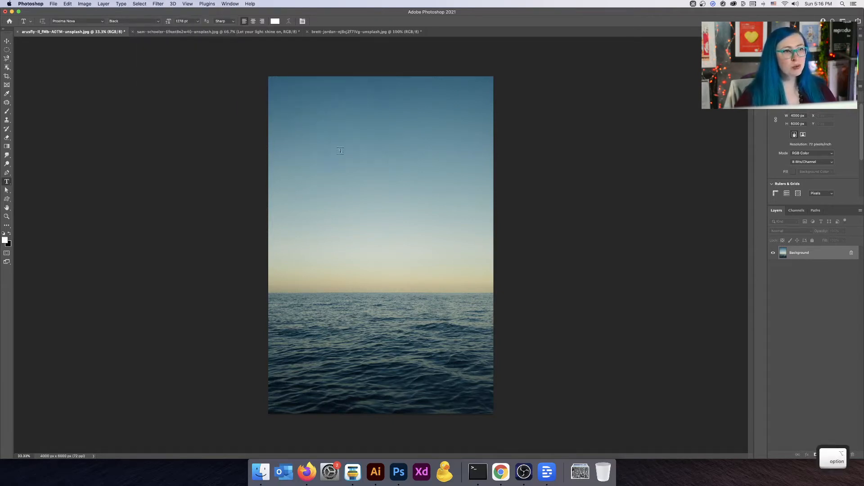
left_click(331, 158)
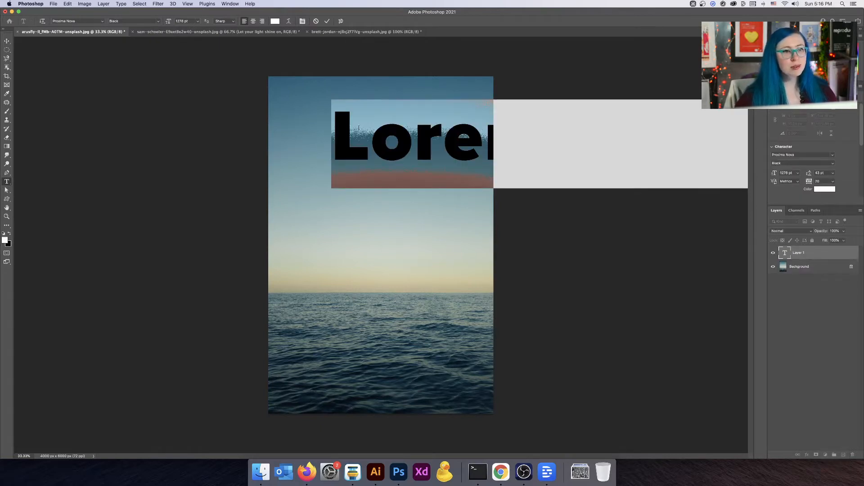
type("ON")
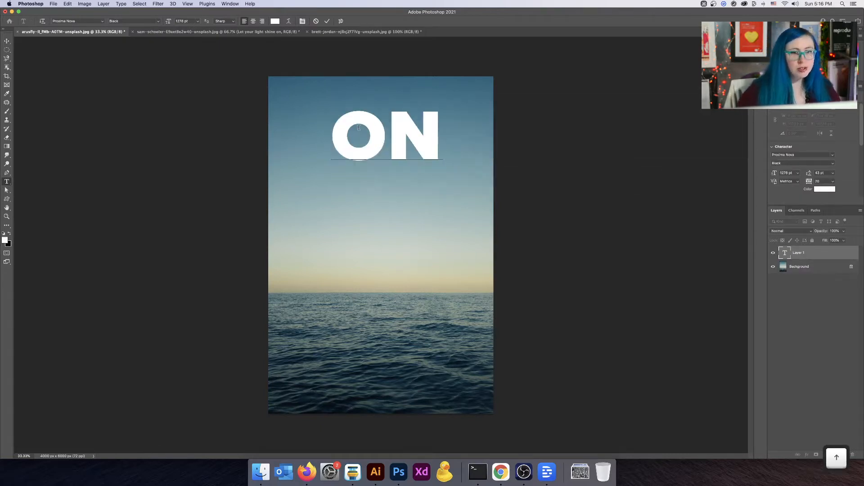
key("Return")
key("Up")
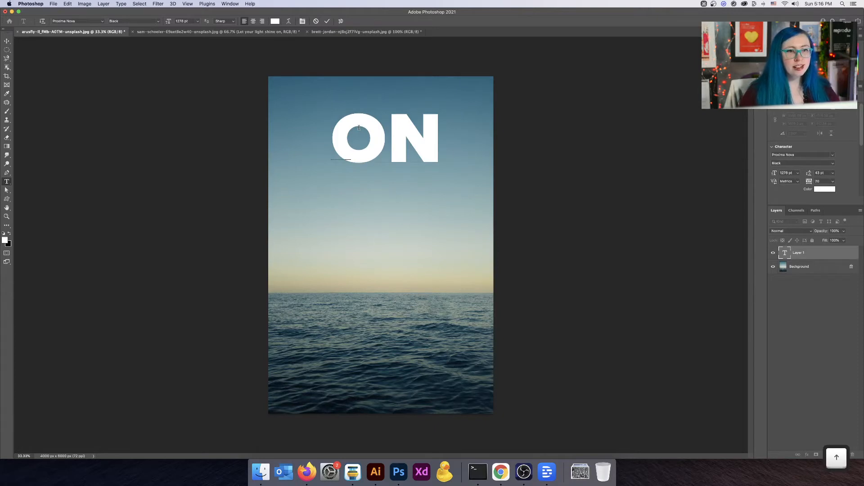
type("SHINE")
Set the leading of all the SHINE ON lettering to 1200 pt so the two lines separate.
key("cmd+a")
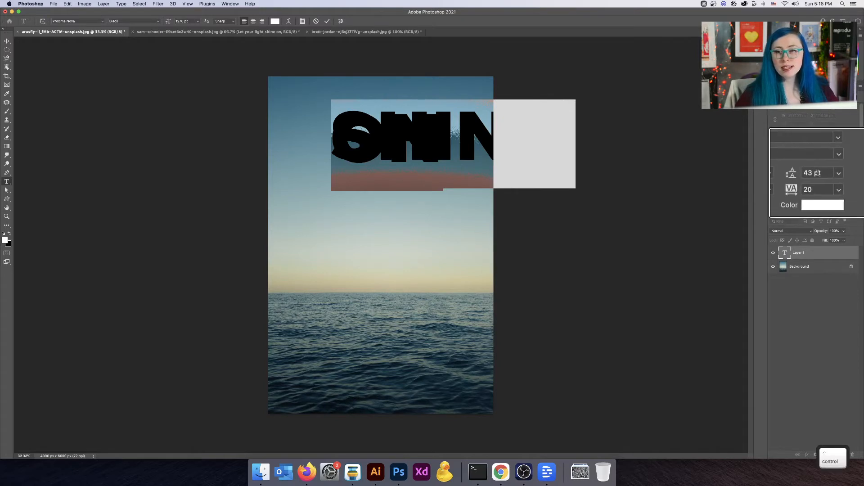
key("ctrl")
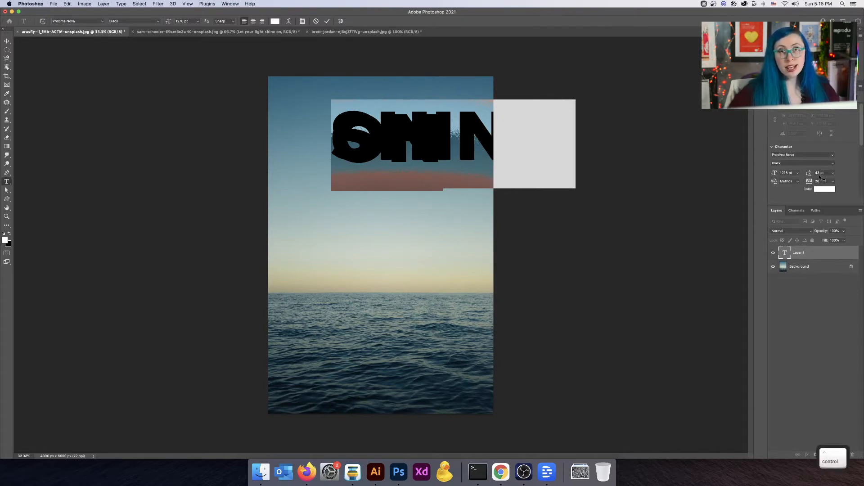
left_click(833, 173)
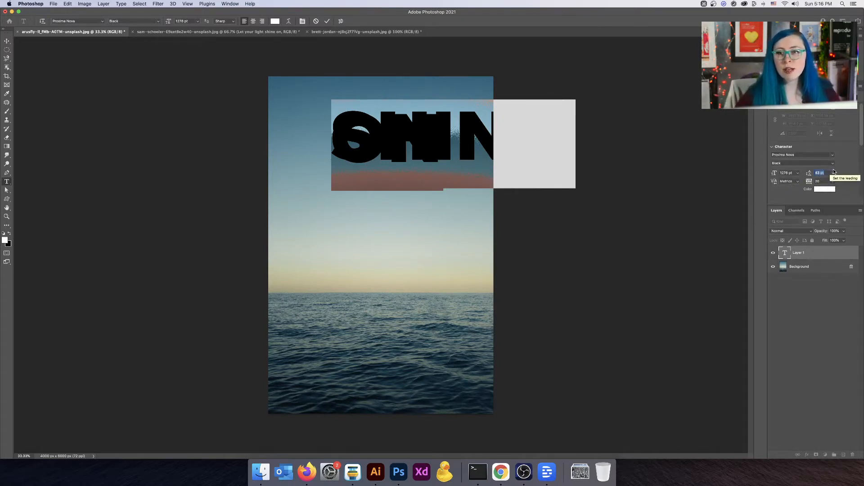
type("1200")
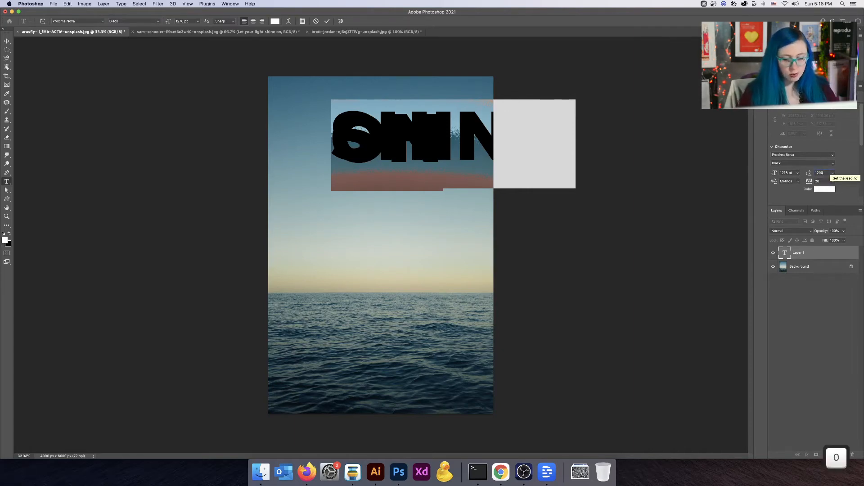
key("Return")
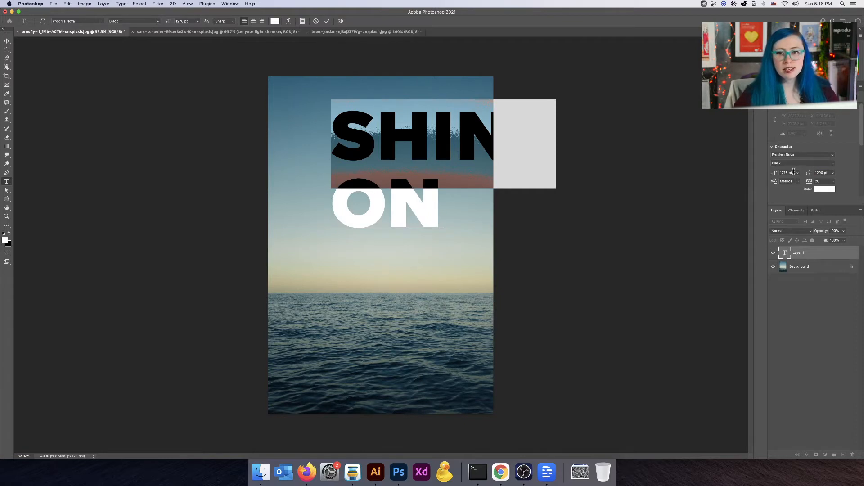
Try a font size of 1100 pt on the word SHINE only, correcting a mistyped 110 pt.
type("110")
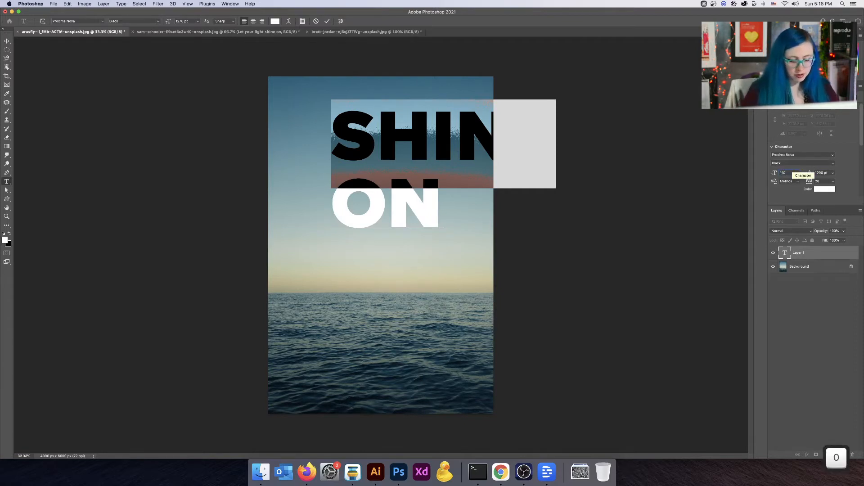
key("Return")
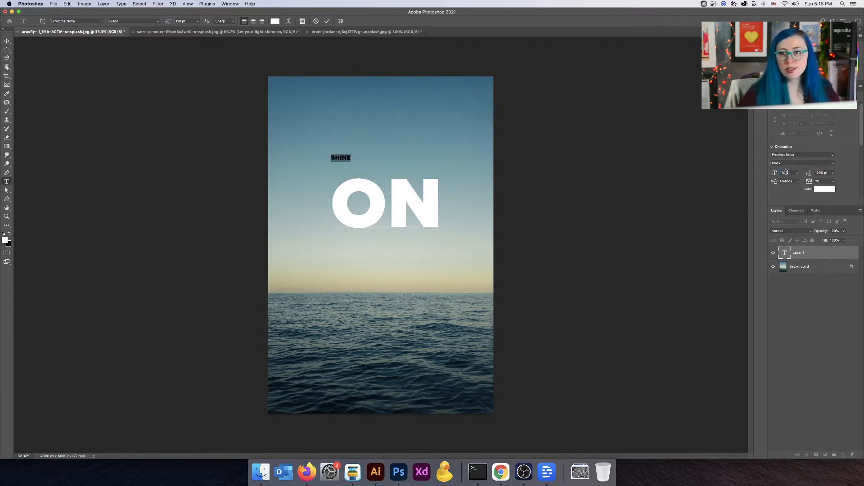
key("Left")
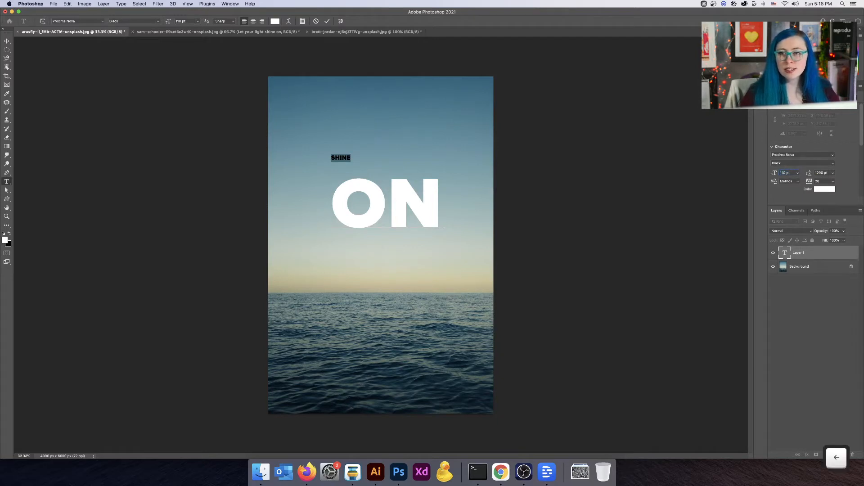
type("0")
key("Return")
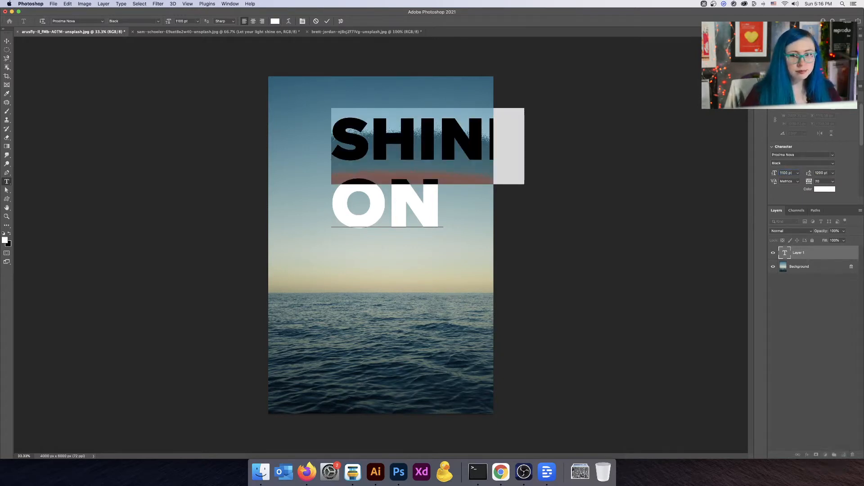
Try smaller font sizes on the word SHINE, first 900 pt and then 800 pt.
key("Left")
double_click(421, 155)
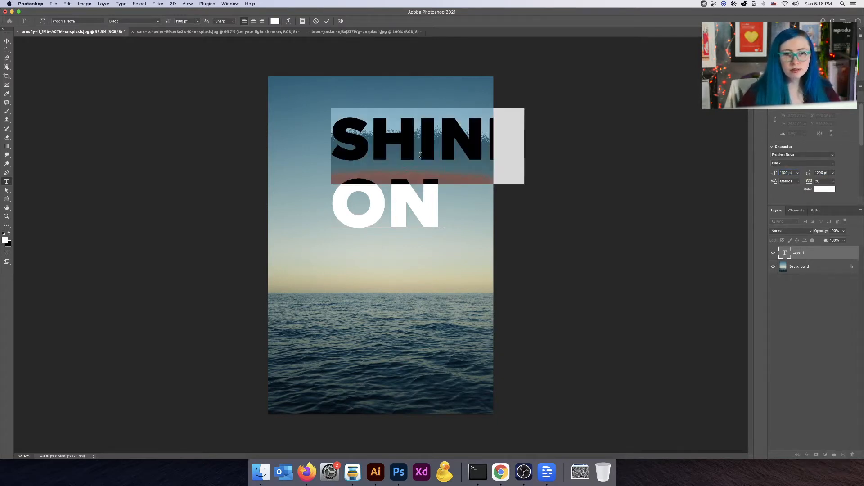
type("900")
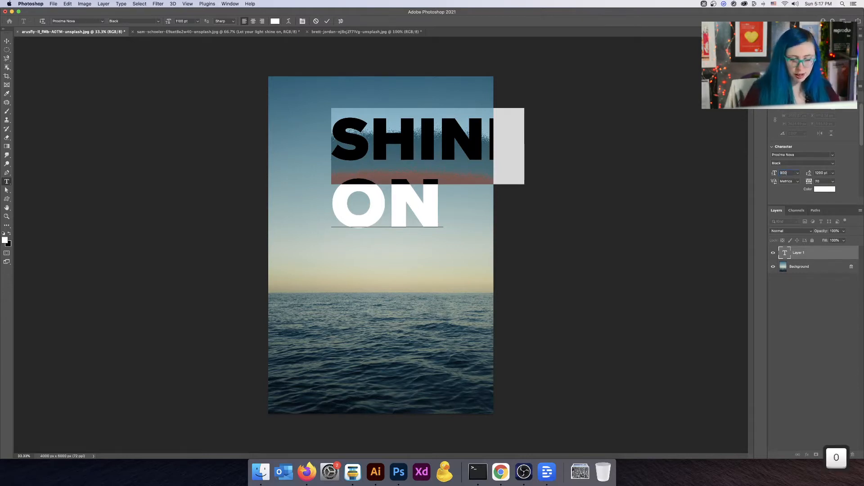
key("Return")
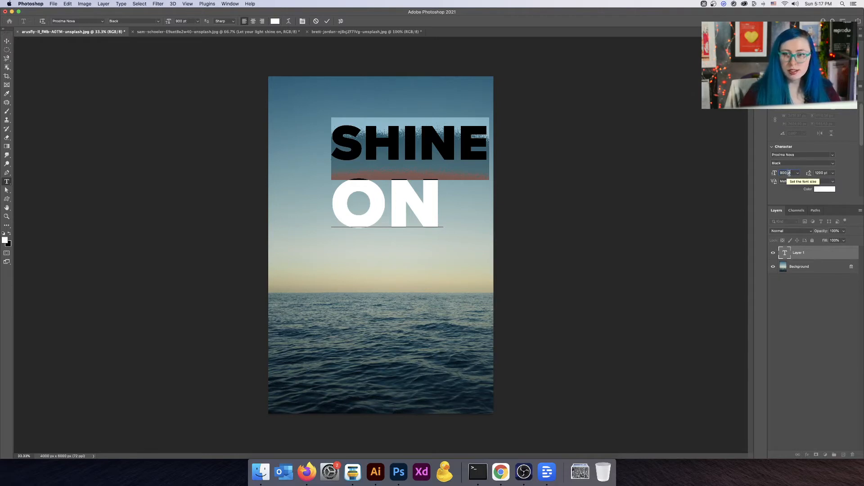
type("800")
key("Return")
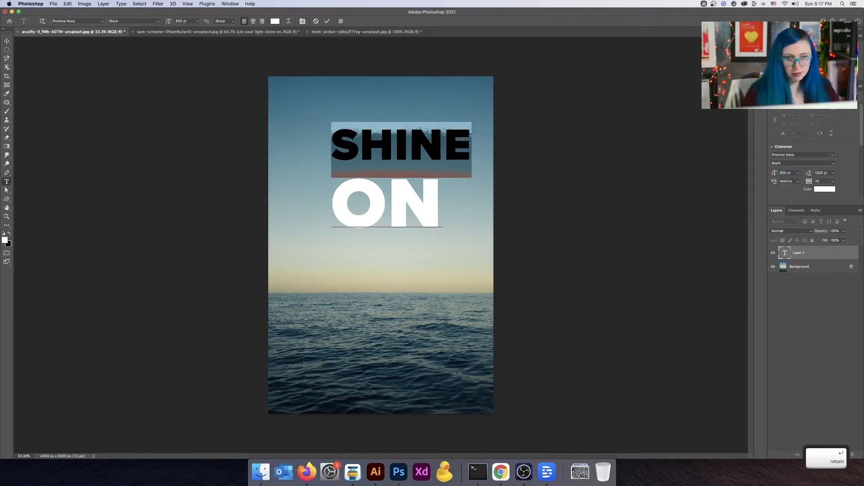
Try the word SHINE at a font size of 500 pt, then enlarge it to 550 pt.
key("alt")
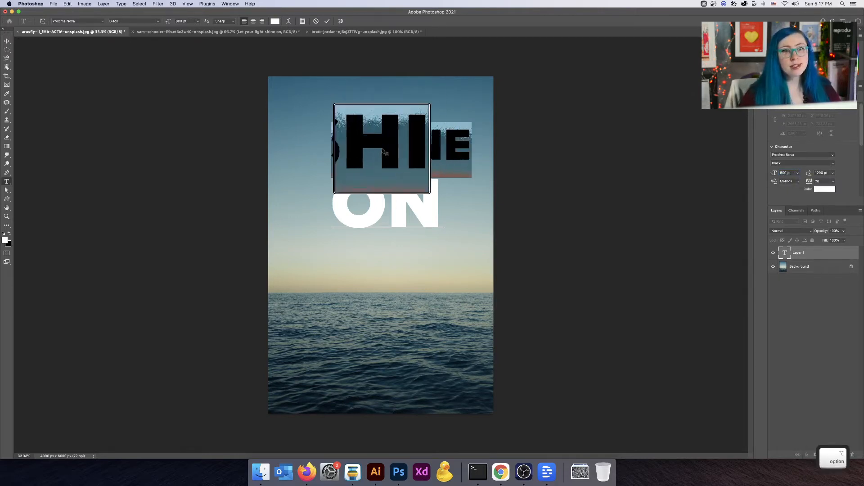
key("ctrl")
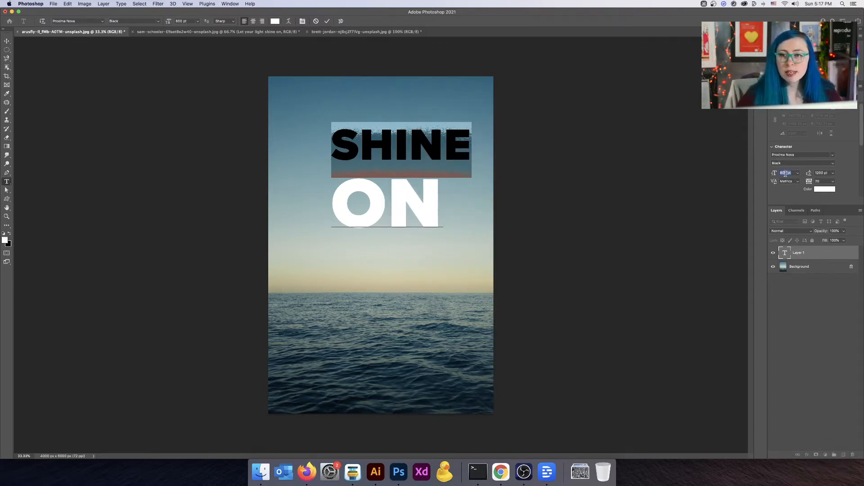
type("5")
key("Return")
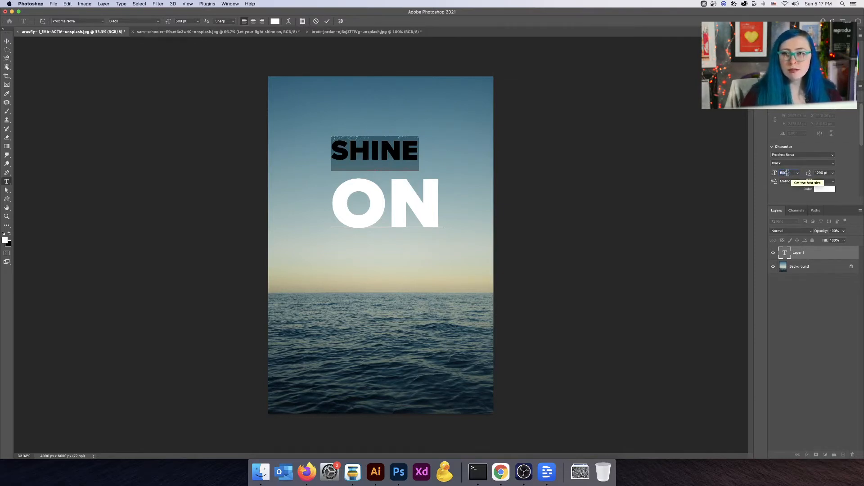
type("550")
key("Return")
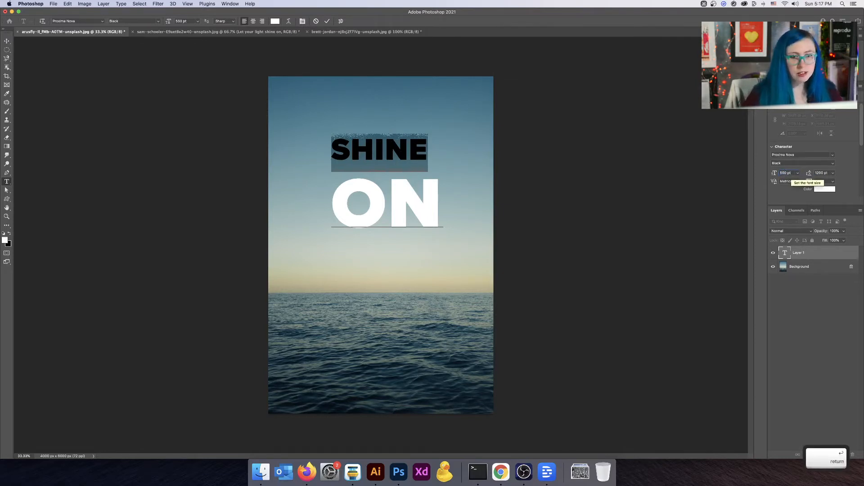
Set SHINE's font size to 600 pt and fine-tune it up to 617 pt to match the width of ON.
double_click(788, 174)
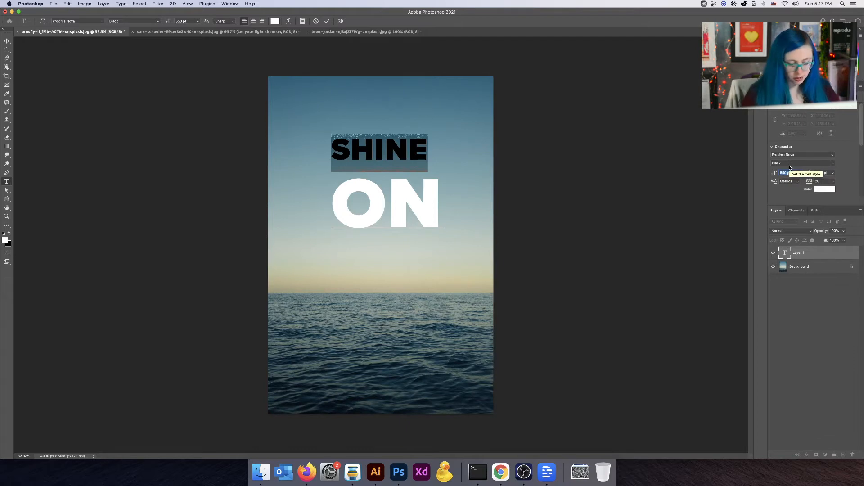
type("600")
key("Return")
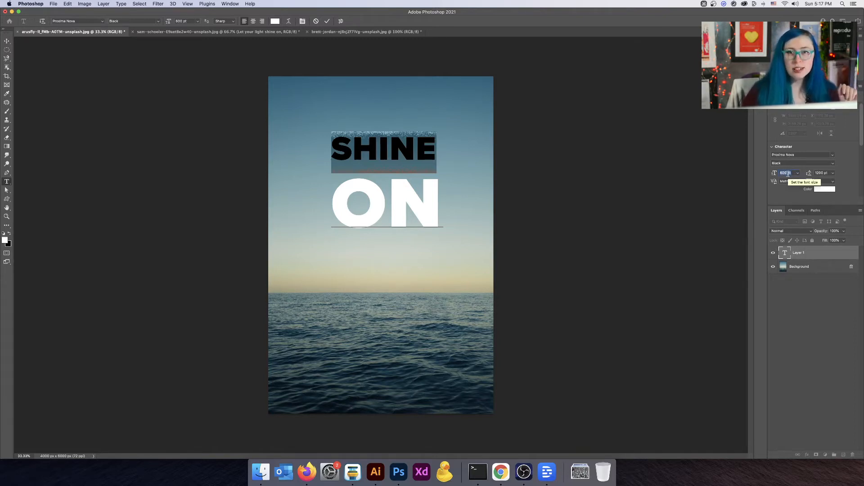
key("Up")
key("Up")
key("Up")
key("Up")
key("Up")
key("Up")
key("Up")
key("Up")
key("Up")
key("Up")
key("Up")
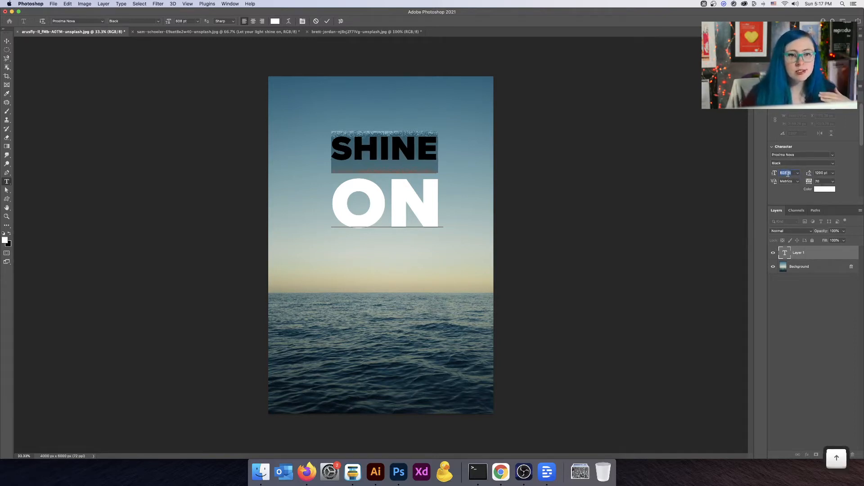
key("Up")
key("Up")
key("Up")
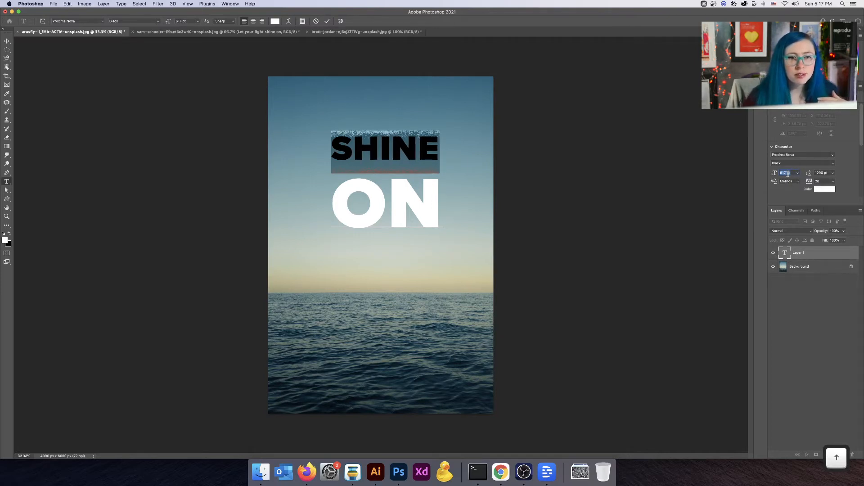
key("Up")
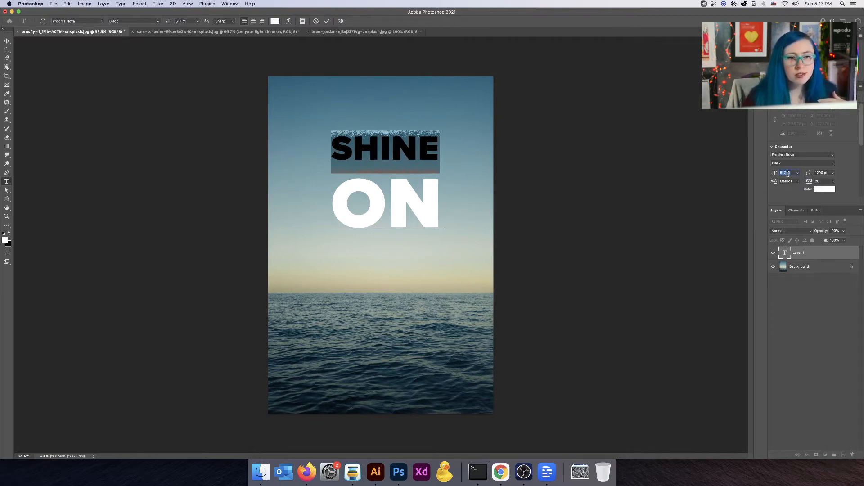
Select both lines of lettering and adjust their leading tighter and looser in small increments.
left_click(389, 201)
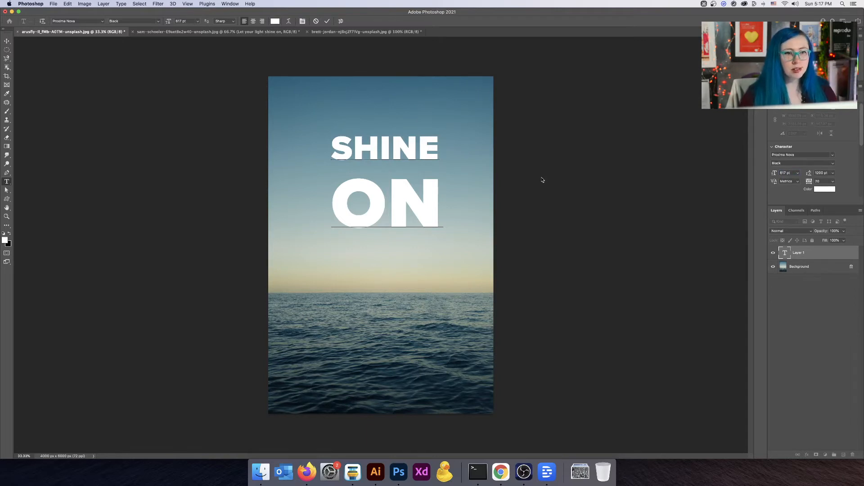
key("super+a")
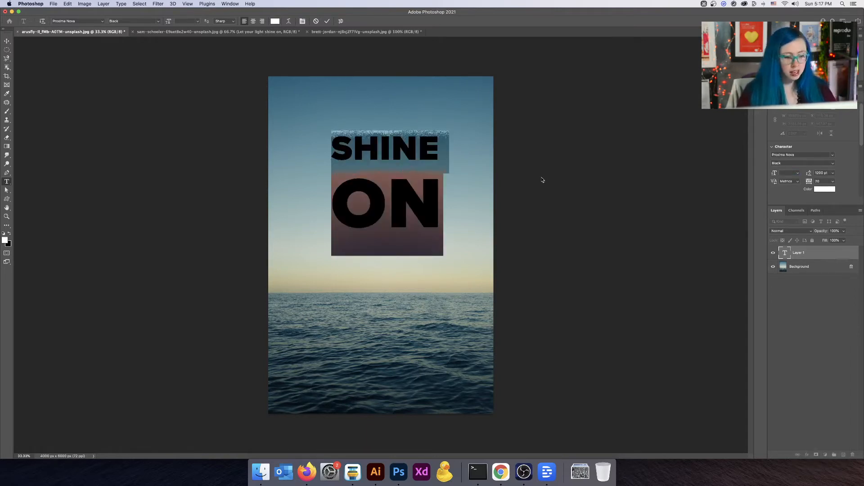
key("alt")
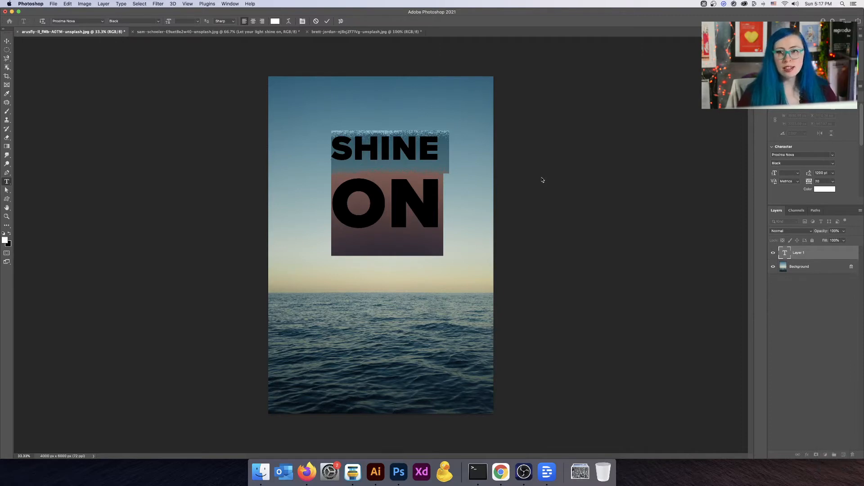
key("alt+Up")
key("alt+Up")
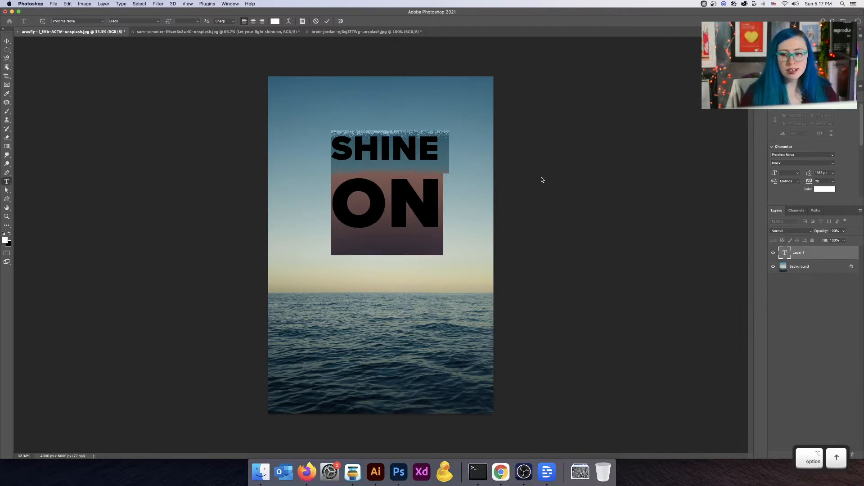
key("alt+Down")
key("alt+Down")
key("alt+Down")
key("alt+Down")
key("alt+Down")
key("alt+Down")
key("alt+Down")
key("alt+Down")
key("alt+Down")
key("alt+Down")
key("alt+Down")
key("alt+Down")
key("alt+Down")
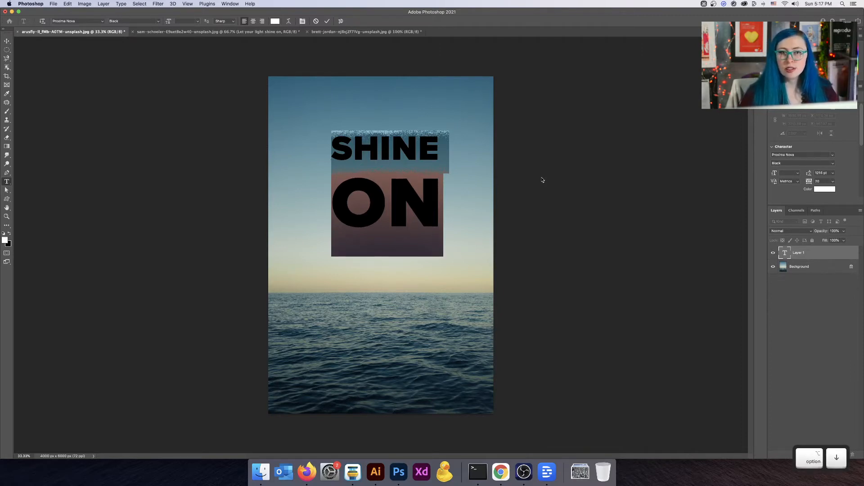
key("alt+Up")
key("alt+Up")
key("alt+Up")
key("alt+Up")
key("alt+Up")
key("alt+Up")
key("alt+Up")
key("alt+Up")
key("alt+Up")
key("alt+Up")
key("alt+Up")
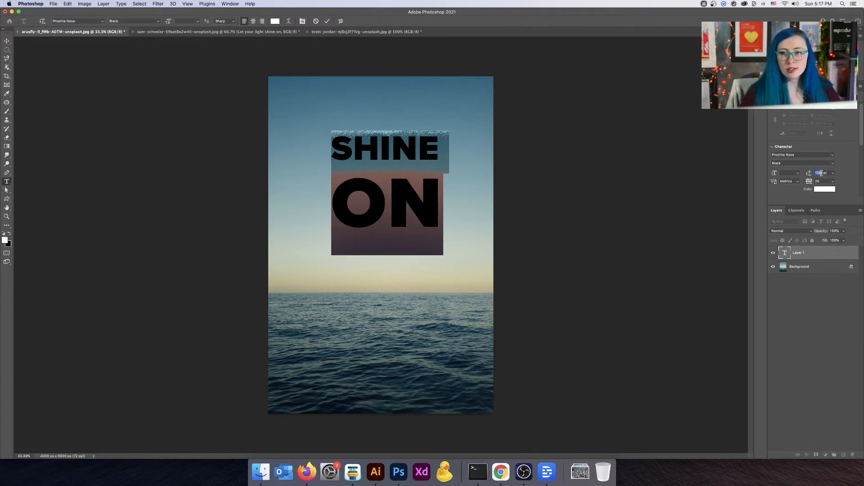
Tighten the leading of both lines to 950 pt, trying 600 pt and 1000 pt first.
type("600")
key("Return")
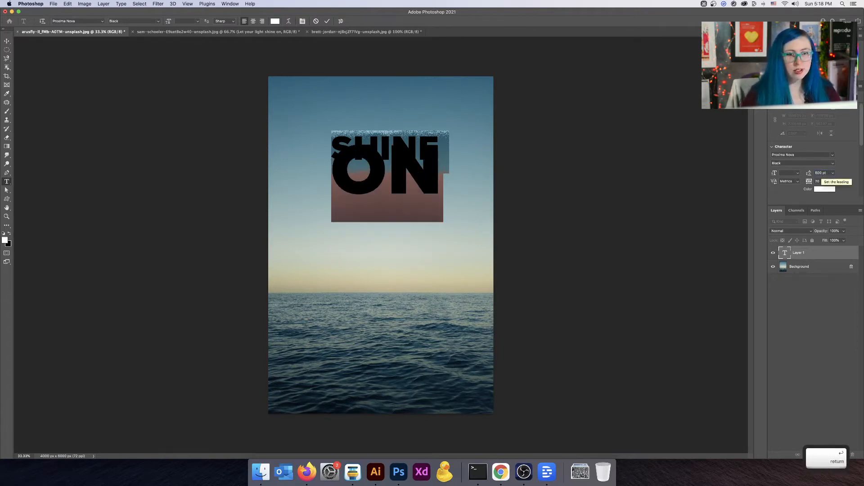
left_click(820, 173)
type("10")
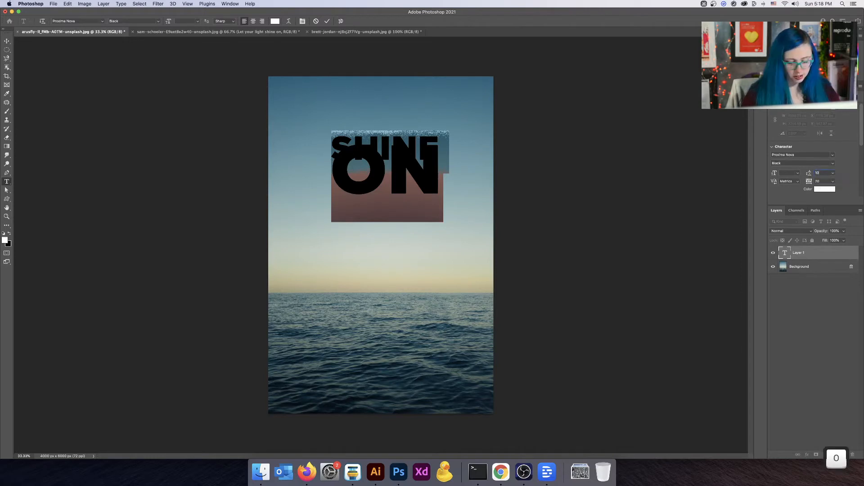
type("00")
key("Return")
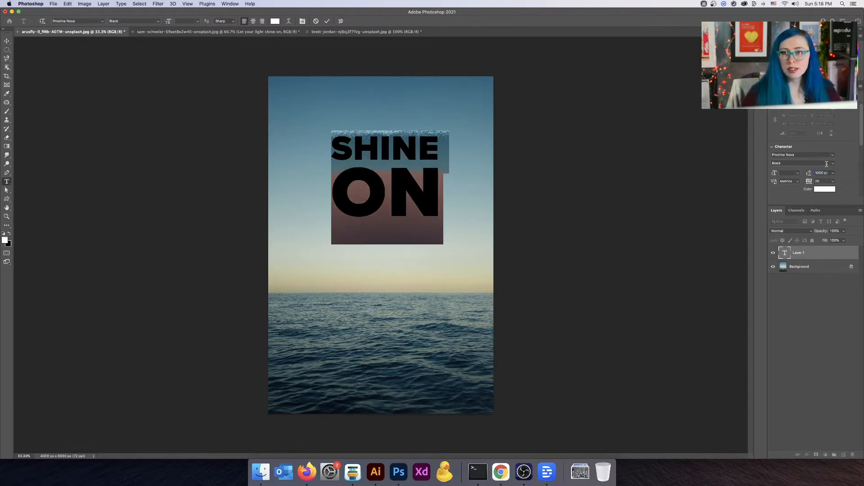
type("950")
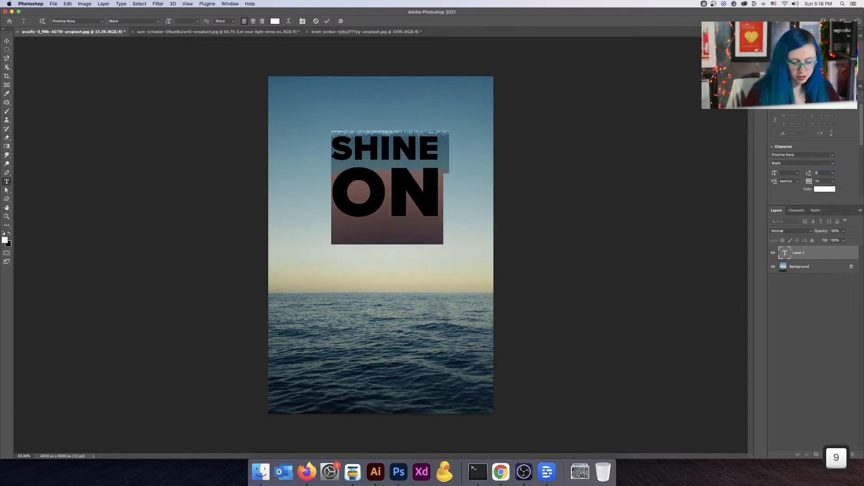
key("Return")
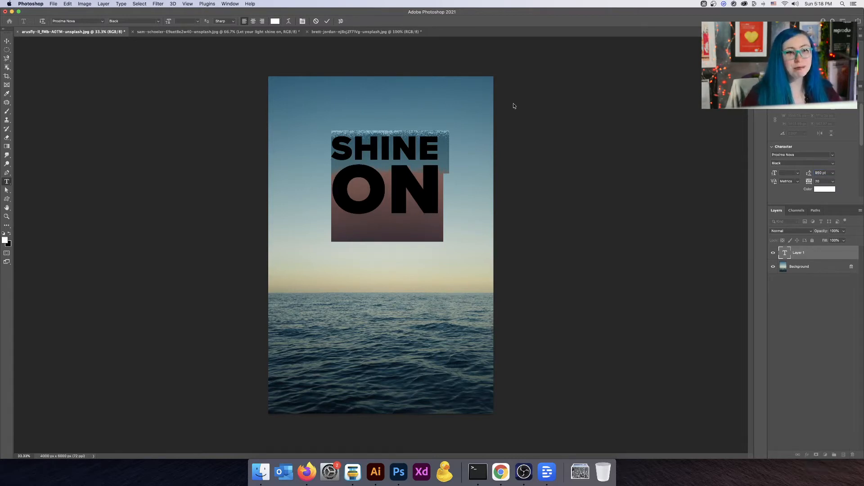
Finish editing the text and move the SHINE ON lettering to the upper-left sky, at about X 533 px, Y 444 px.
left_click(6, 41)
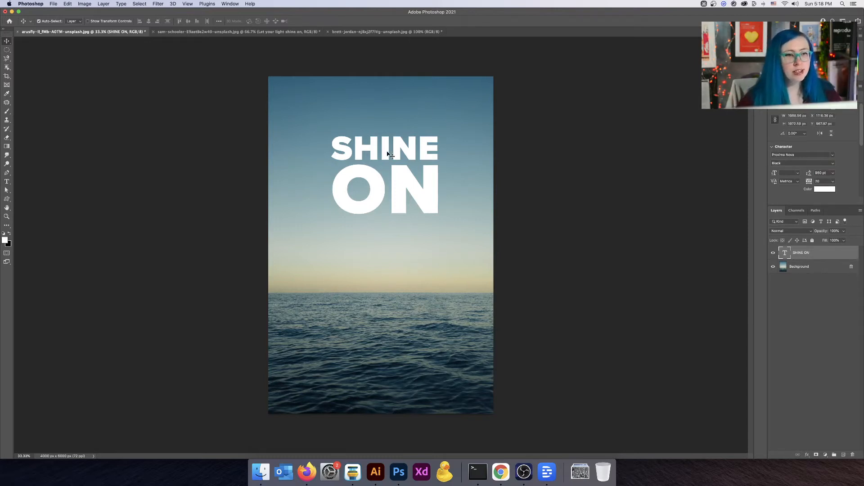
left_click_drag(388, 154, 356, 123)
key("ctrl")
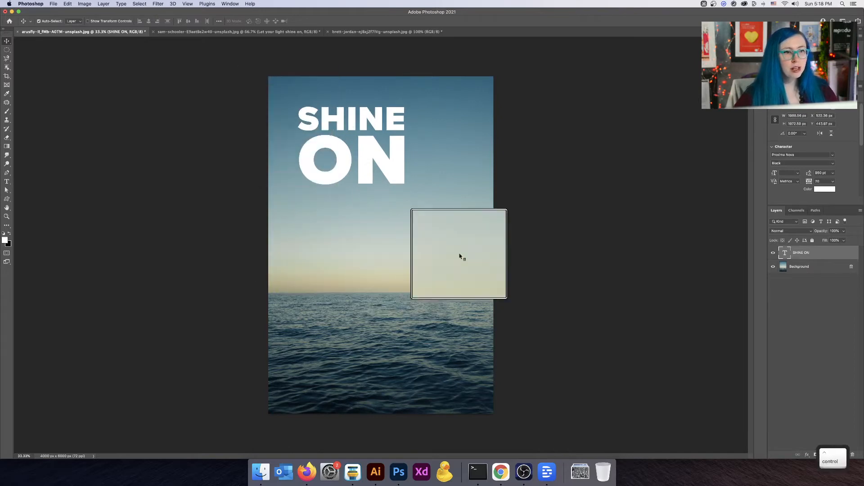
Scale the SHINE ON lettering up with Free Transform to about 3080 px wide, so it spans most of the sky.
key("ctrl")
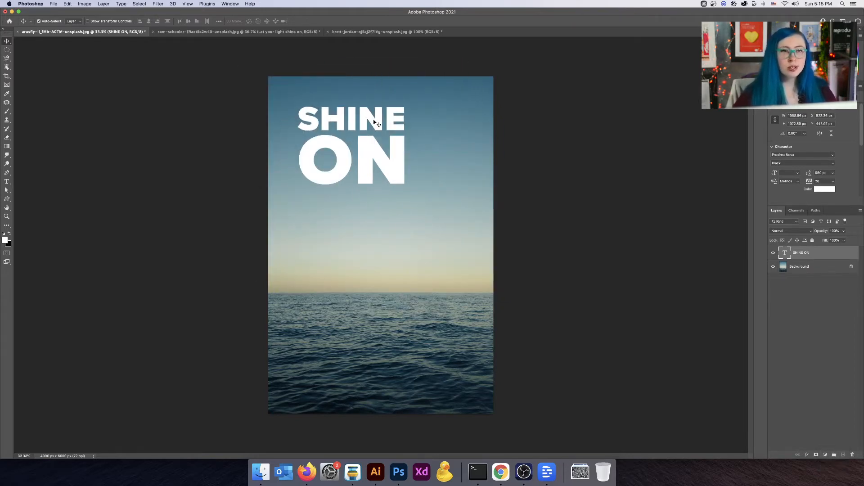
key("ctrl+t")
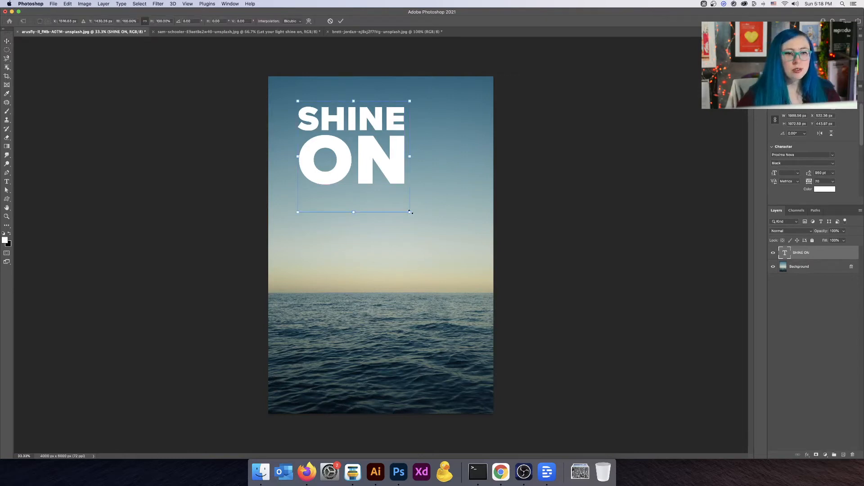
left_click_drag(414, 225, 466, 279)
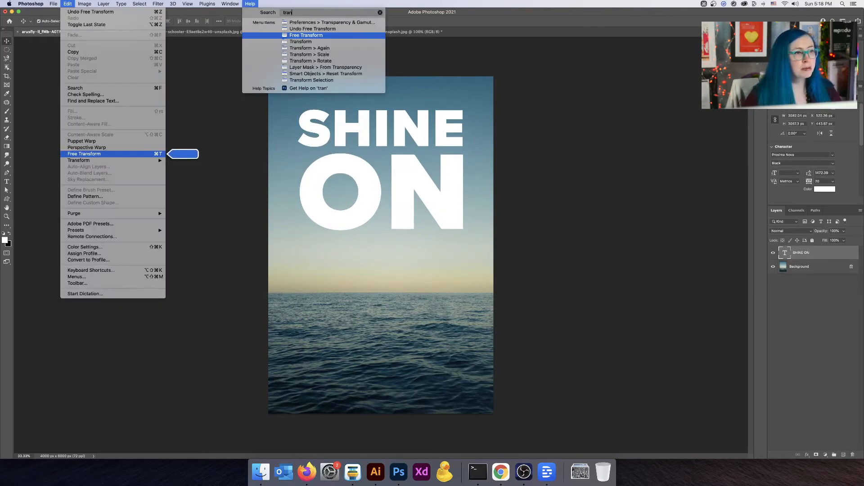
key("Escape")
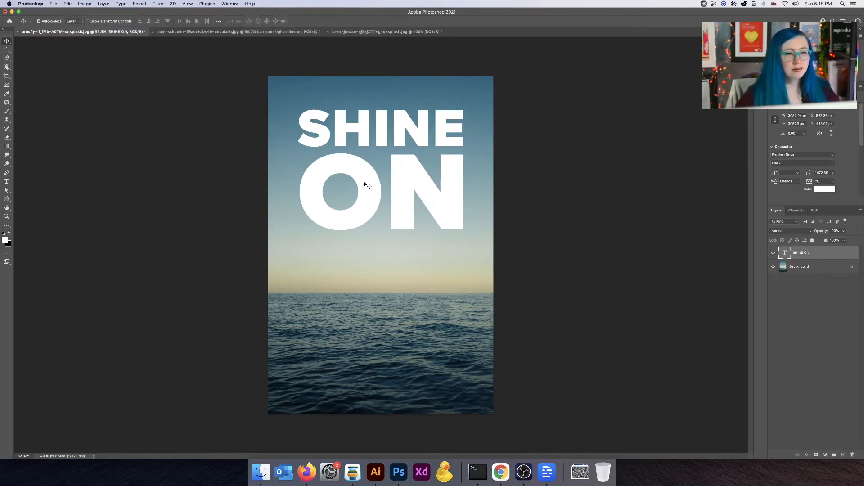
Move the enlarged SHINE ON lettering down in the sky to about Y 730 px, keeping its horizontal position.
left_click_drag(367, 183, 368, 200)
scroll(386, 93, "up", 3)
scroll(385, 95, "down", 3)
scroll(365, 282, "up", 3)
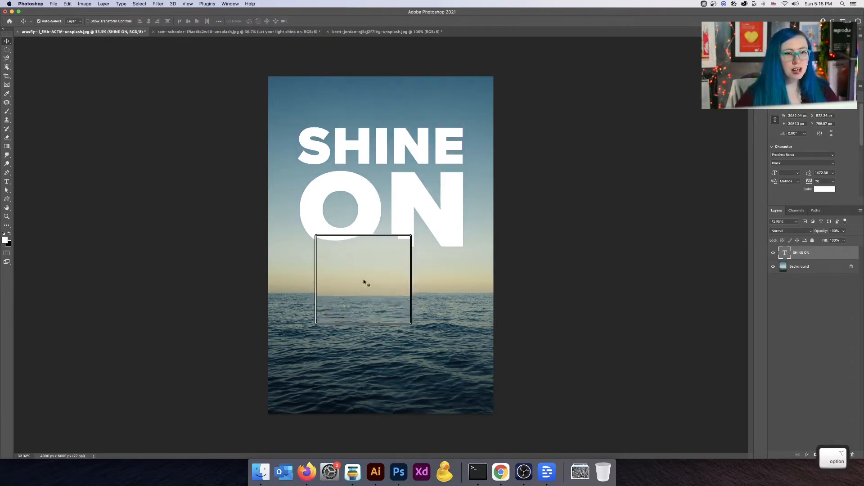
scroll(368, 269, "down", 3)
left_click_drag(372, 206, 374, 207)
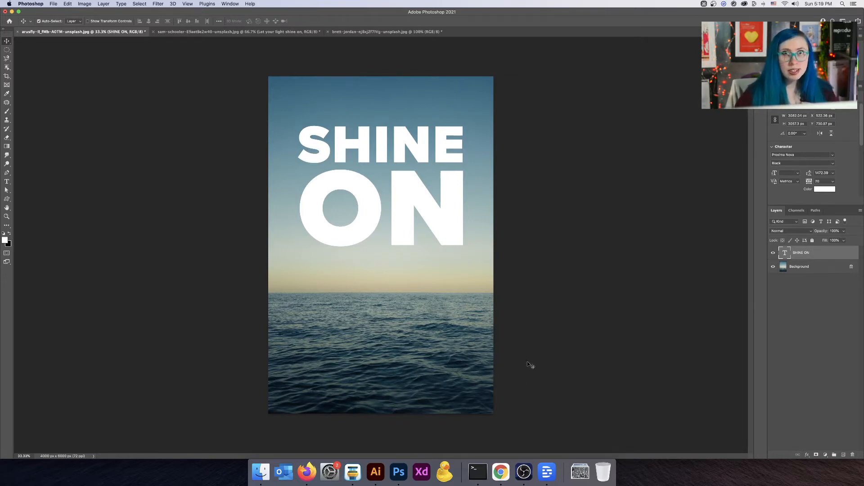
Place the crumpled foil photo from the downloads stack into the poster as a full-width layer above the lettering.
left_click(581, 475)
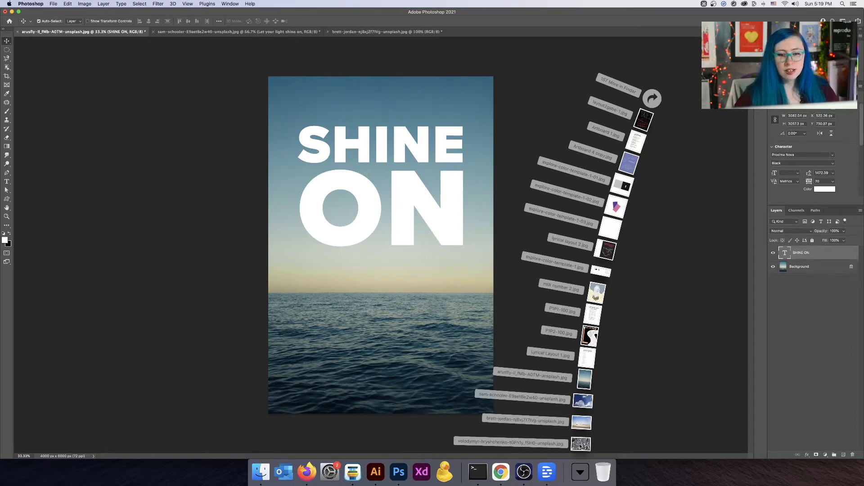
left_click_drag(581, 449, 369, 152)
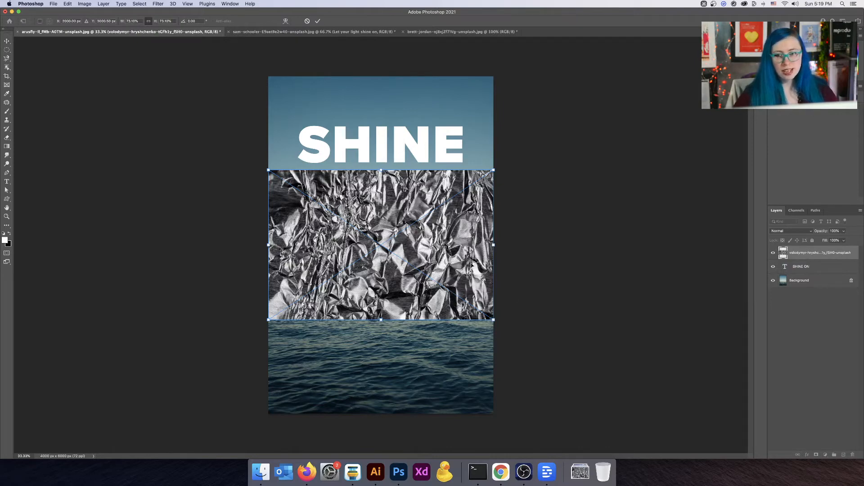
key("Return")
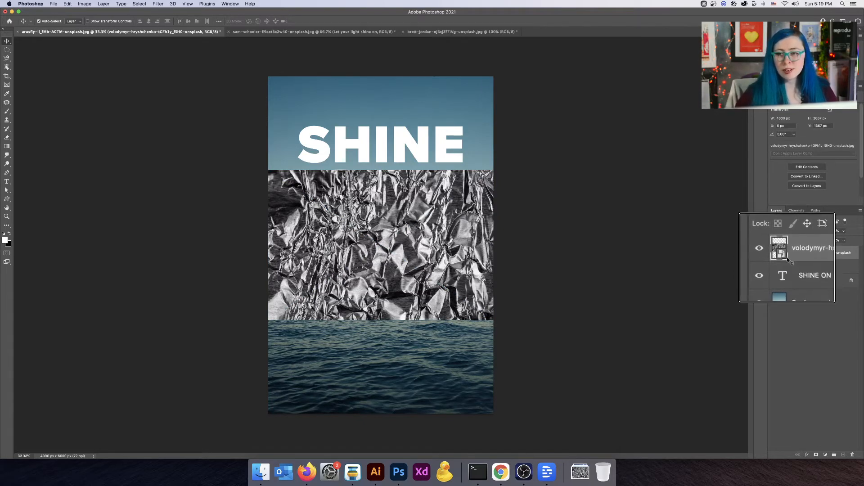
key("ctrl")
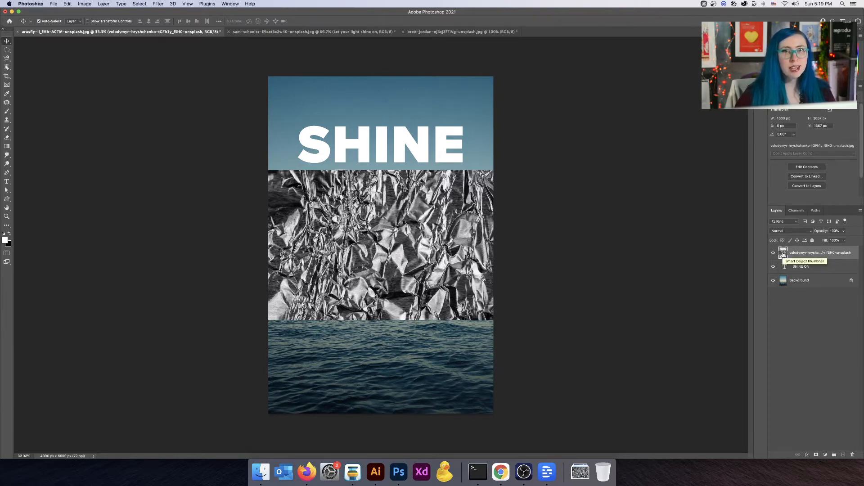
Open the foil smart object's contents to view the original photo, and close them without making changes.
double_click(783, 254)
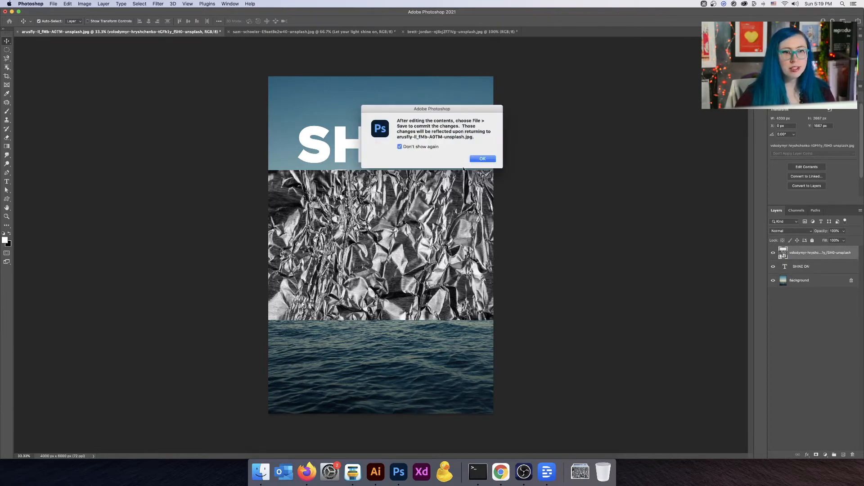
left_click(489, 158)
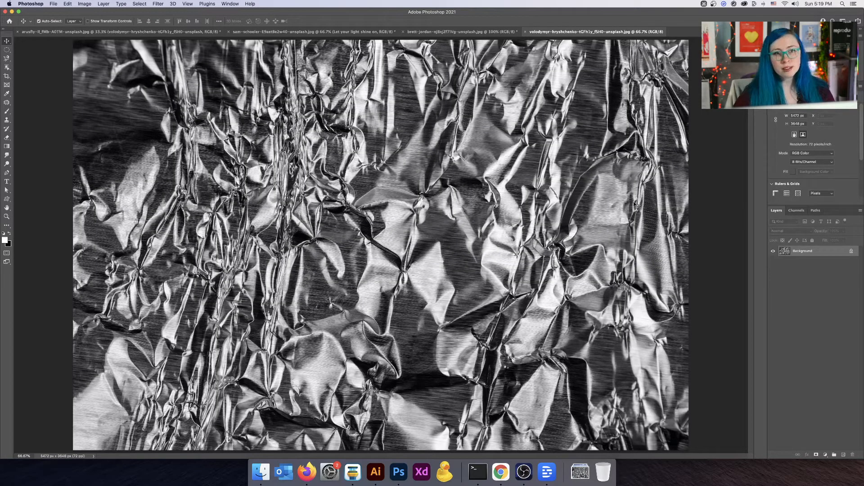
key("super+w")
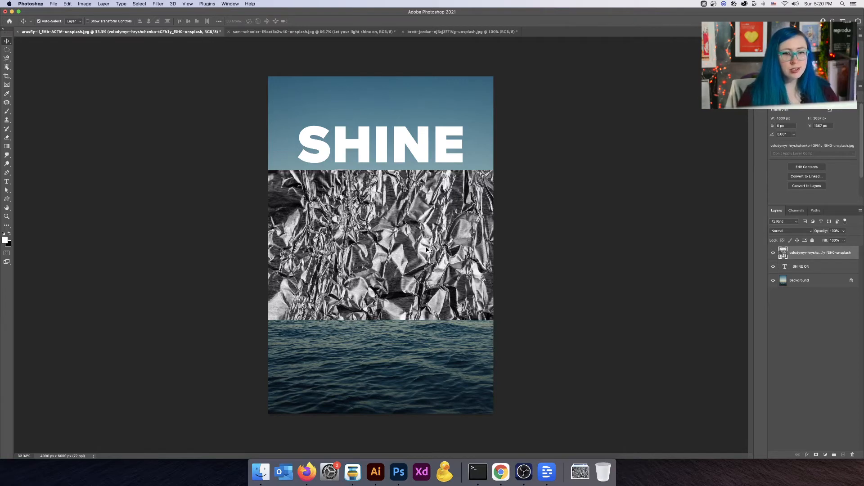
Move the foil layer straight up to about Y 676 px so that it covers the SHINE ON lettering.
left_click_drag(430, 267, 427, 210)
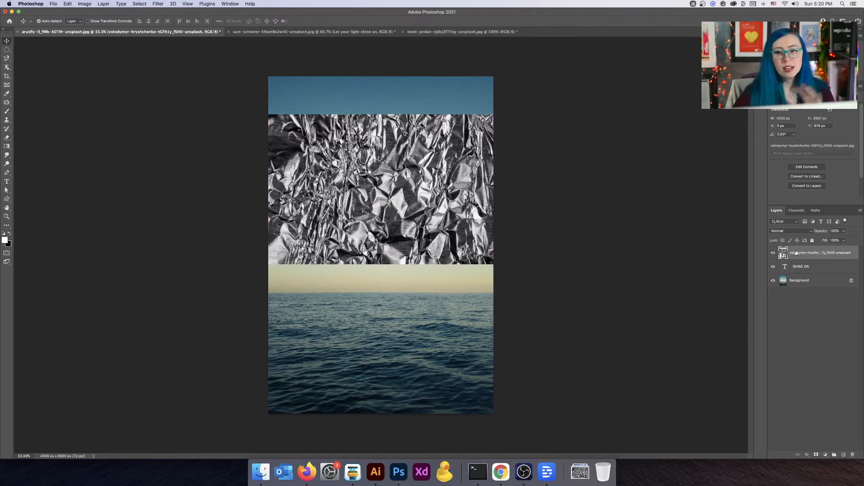
key("alt")
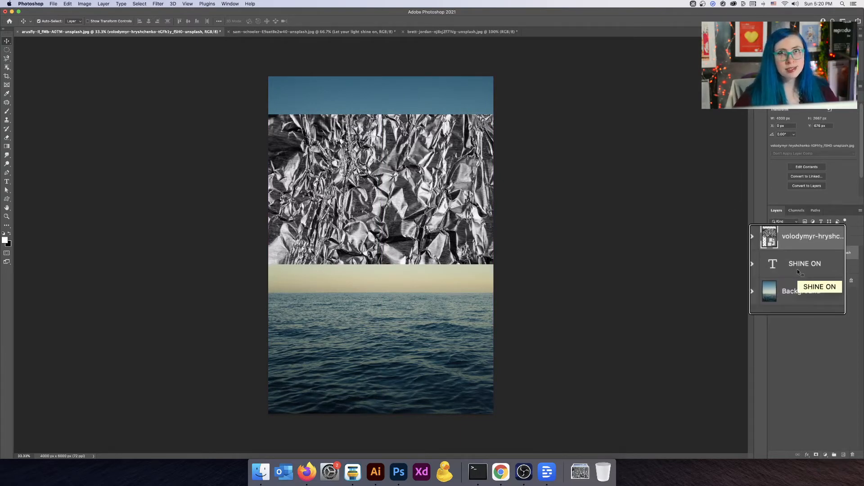
scroll(797, 269, "down", 5)
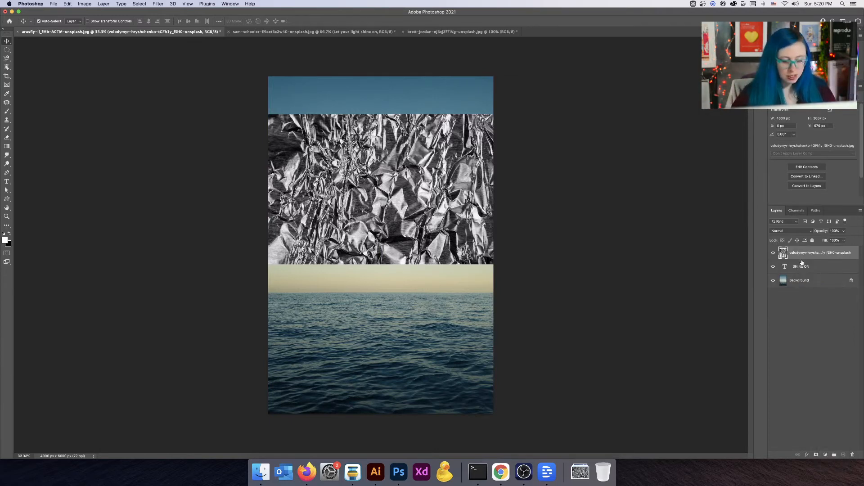
Load the SHINE ON letter outlines as a selection over the foil, inspect them up close, and deselect.
key("super")
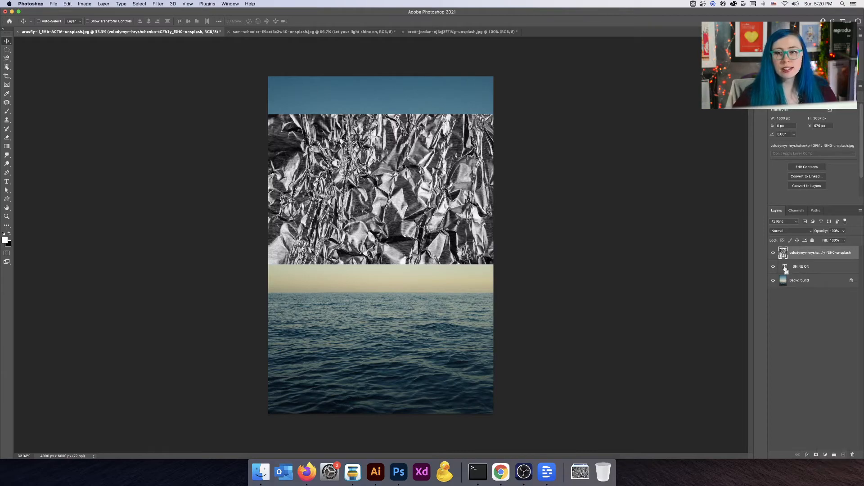
left_click(786, 270, "super")
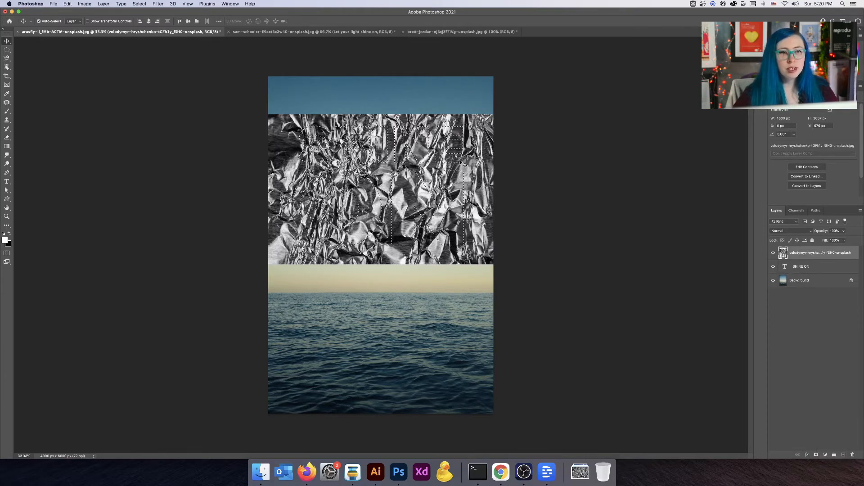
key("super")
key("super+equal")
key("super+equal")
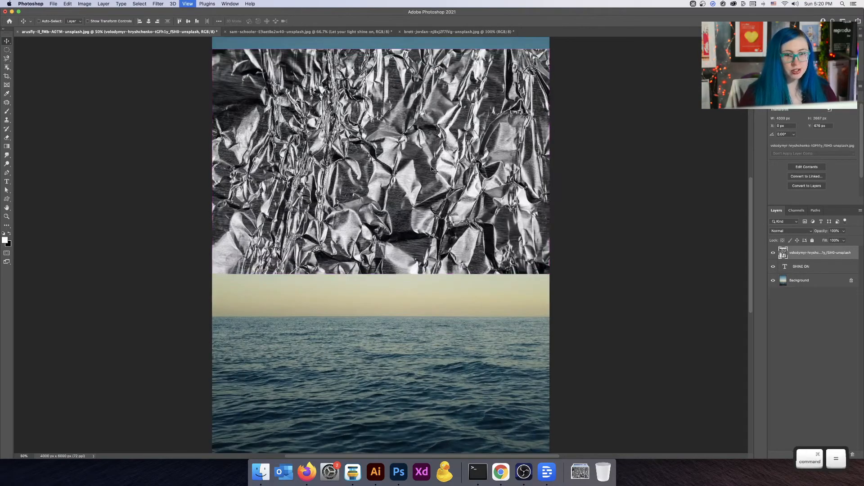
scroll(407, 197, "up", 3)
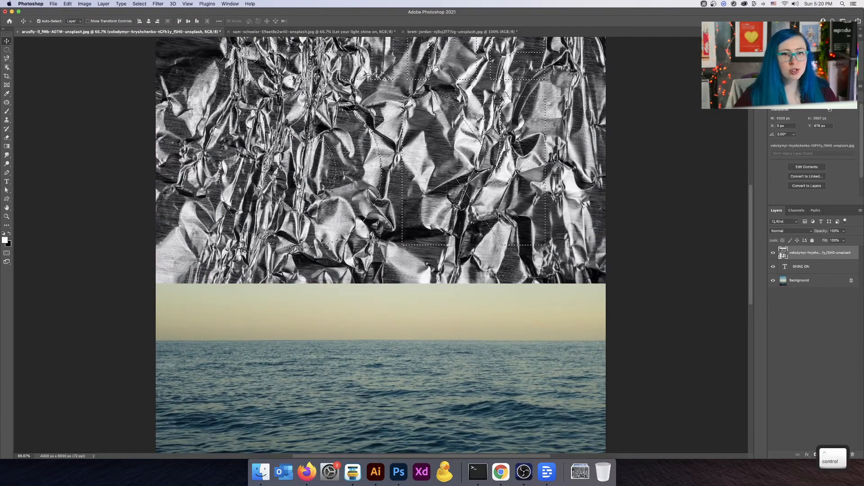
key("super+minus")
key("super+minus")
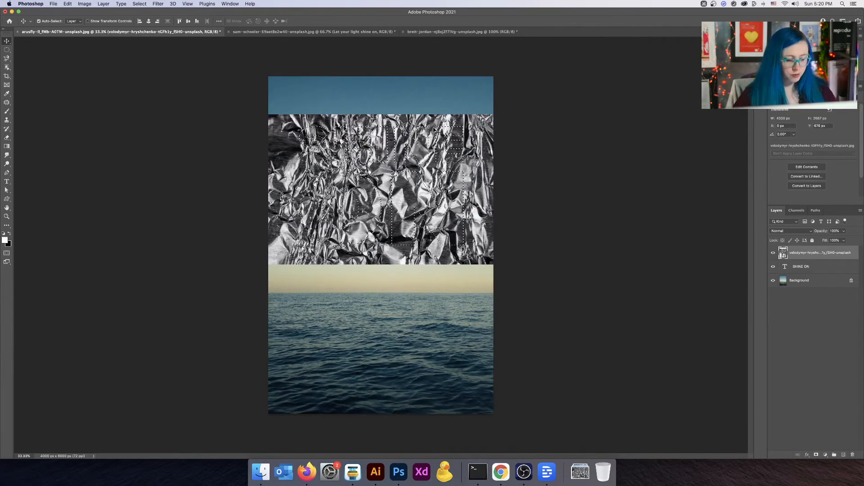
key("super+d")
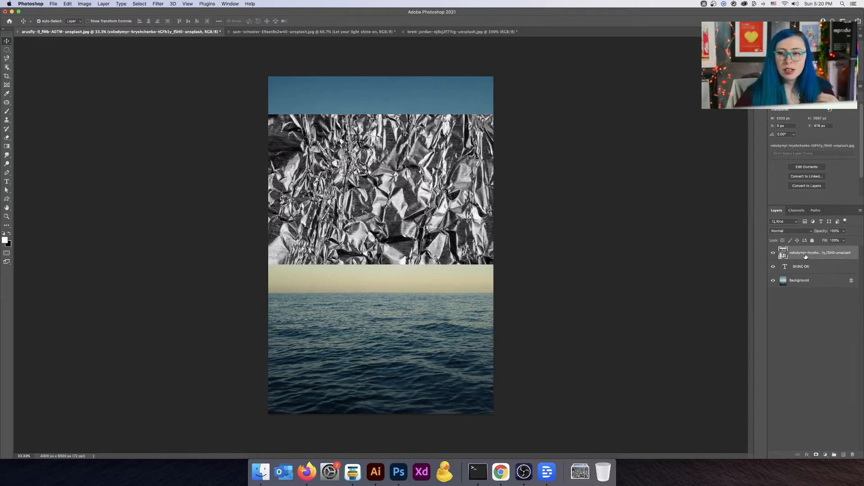
Create a clipping mask from the foil layer so the texture fills only the SHINE ON lettering.
left_click(806, 258, "ctrl")
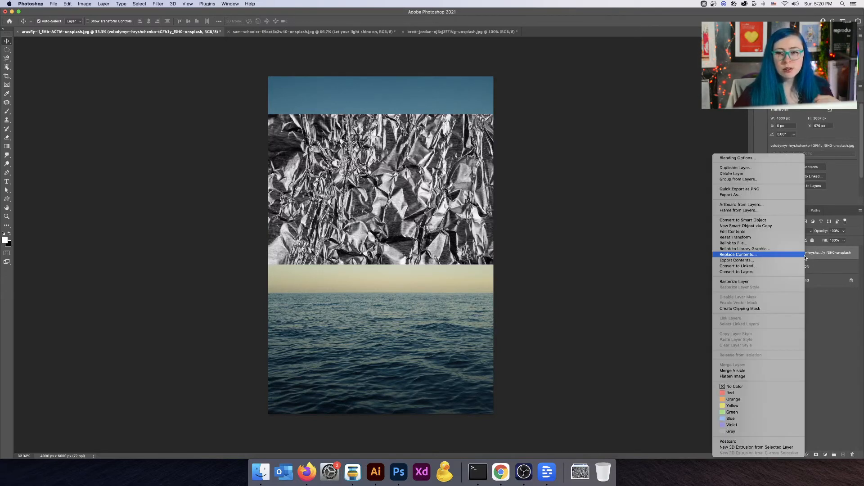
left_click(831, 261)
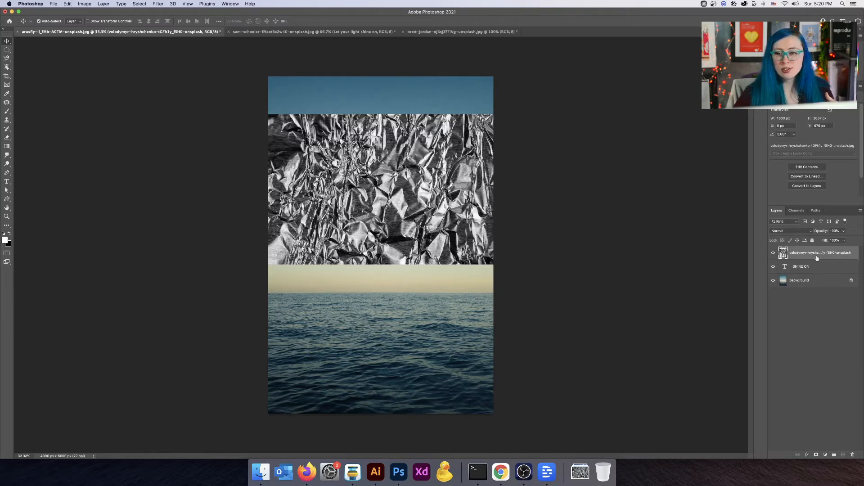
right_click(800, 260)
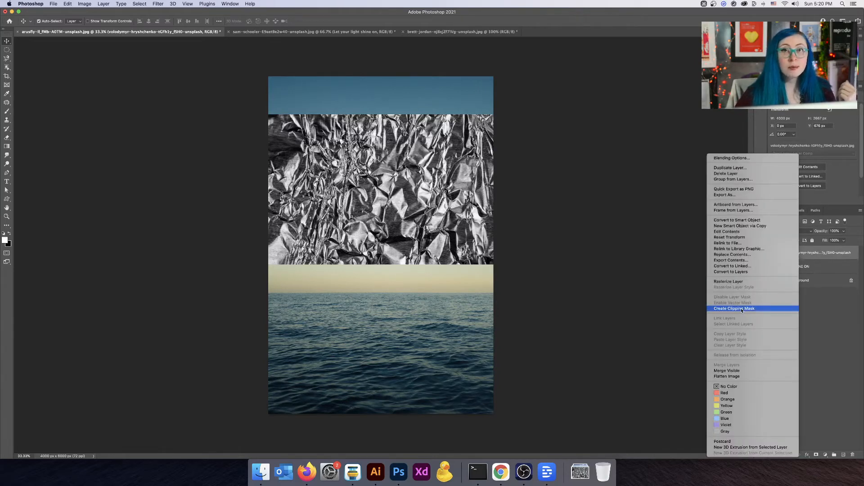
scroll(742, 310, "up", 5)
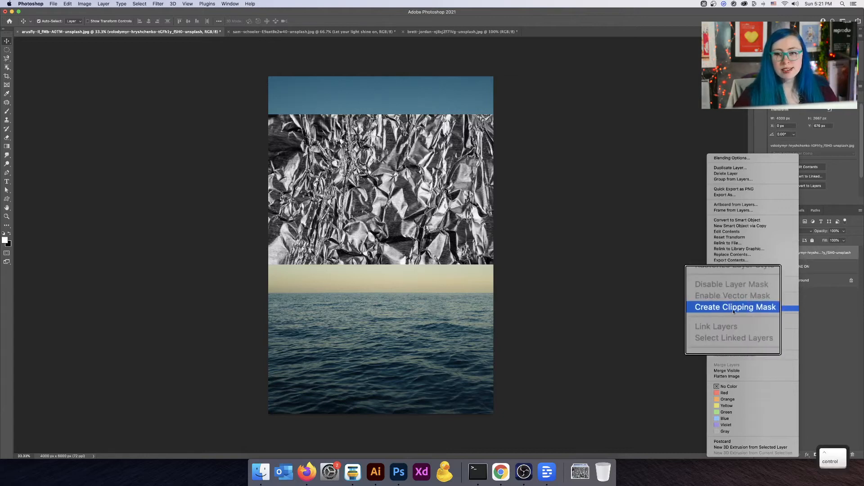
scroll(733, 311, "down", 5)
left_click(730, 309)
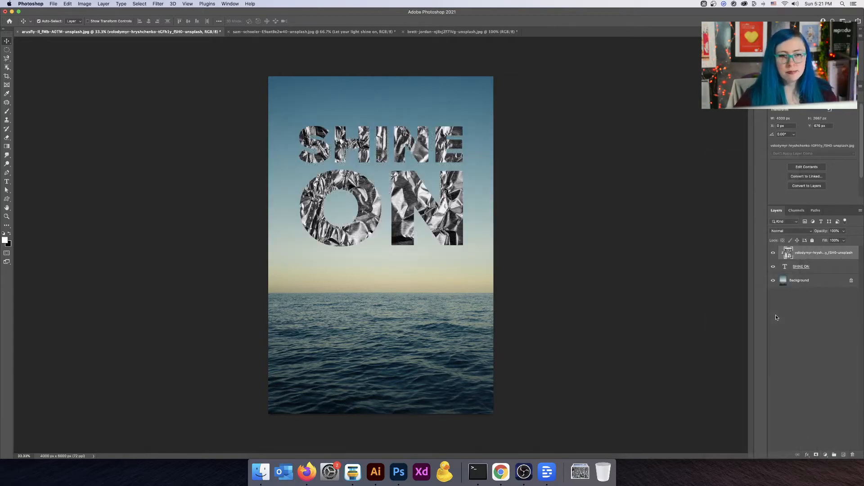
scroll(456, 132, "up", 3)
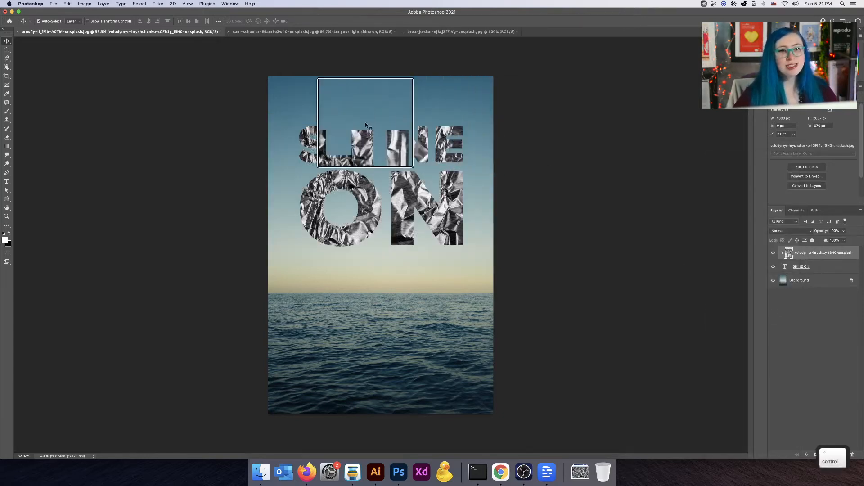
scroll(470, 155, "down", 3)
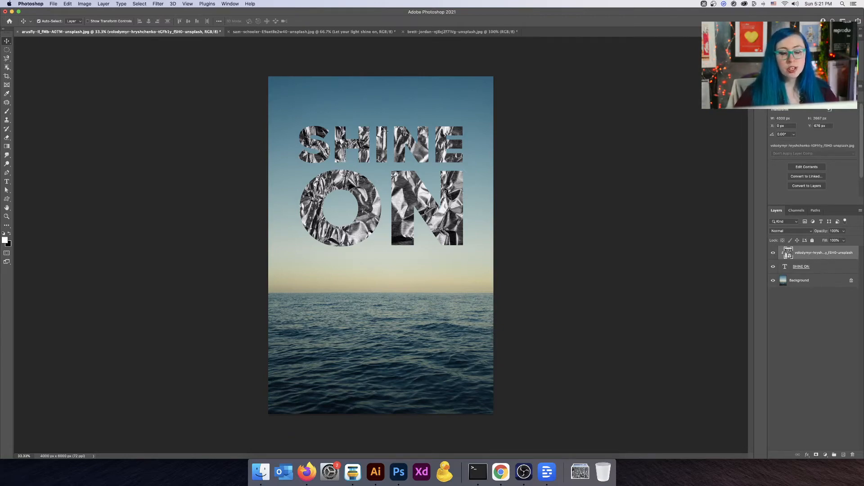
left_click_drag(405, 153, 458, 309)
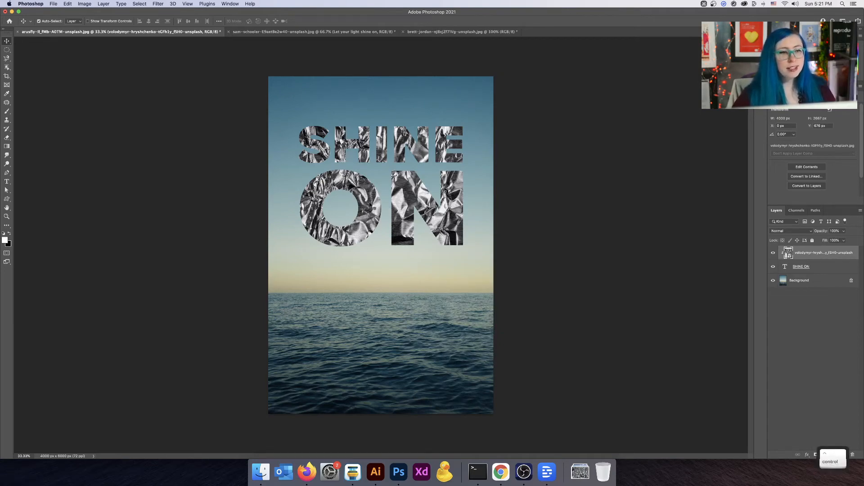
left_click_drag(372, 209, 366, 211)
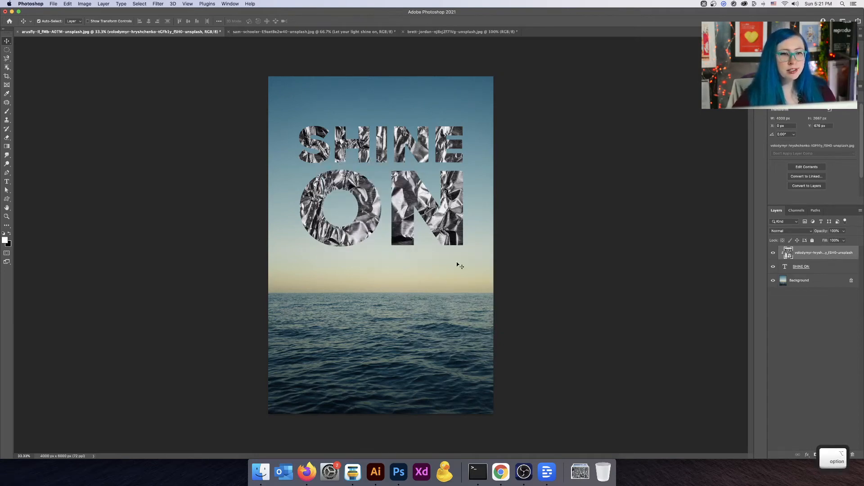
left_click_drag(456, 261, 427, 356)
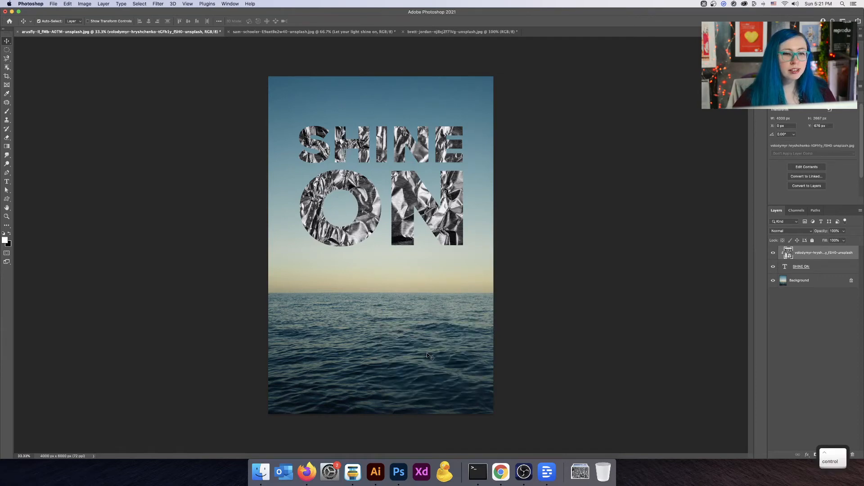
Select the SHINE ON text layer beneath the clipped foil.
left_click(821, 267)
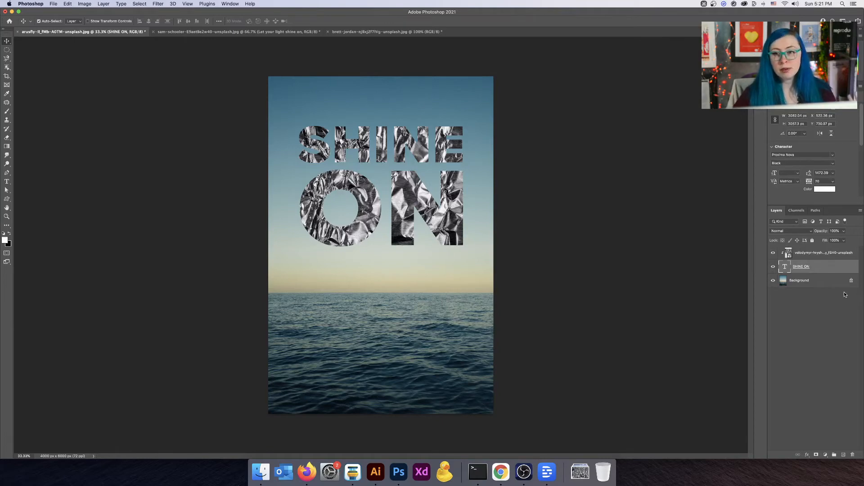
key("alt")
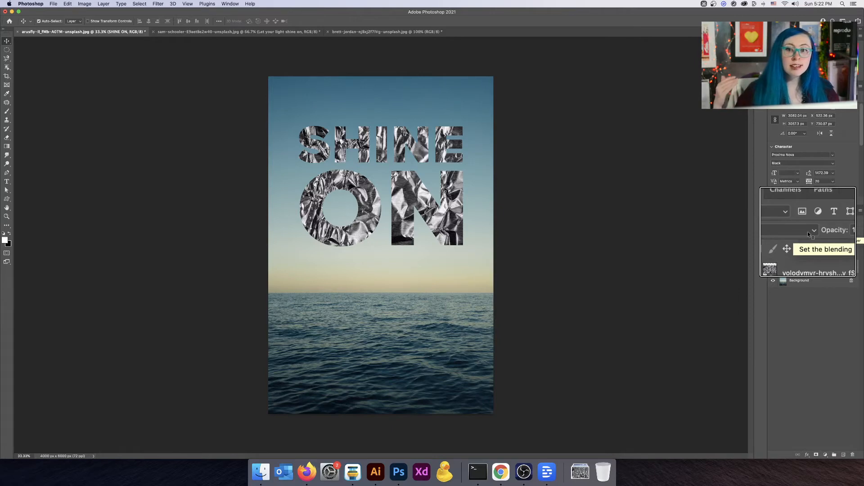
key("ctrl")
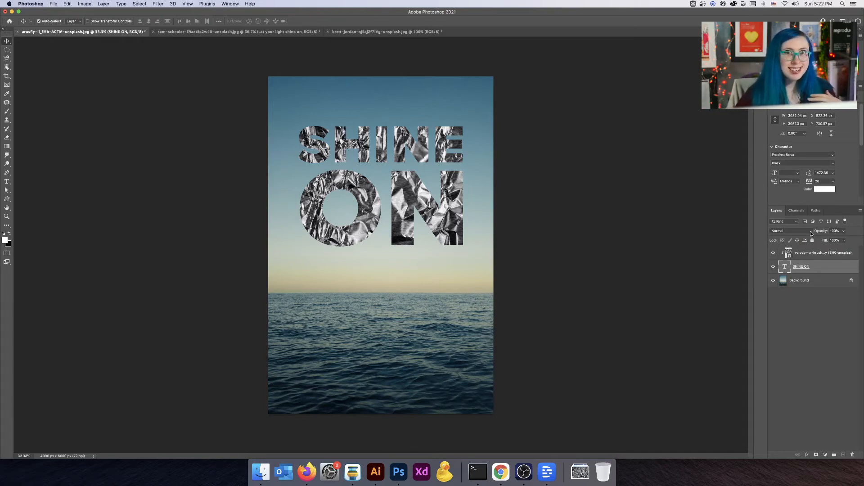
Compare blend modes for the SHINE ON text layer and set it to Overlay.
left_click(811, 234)
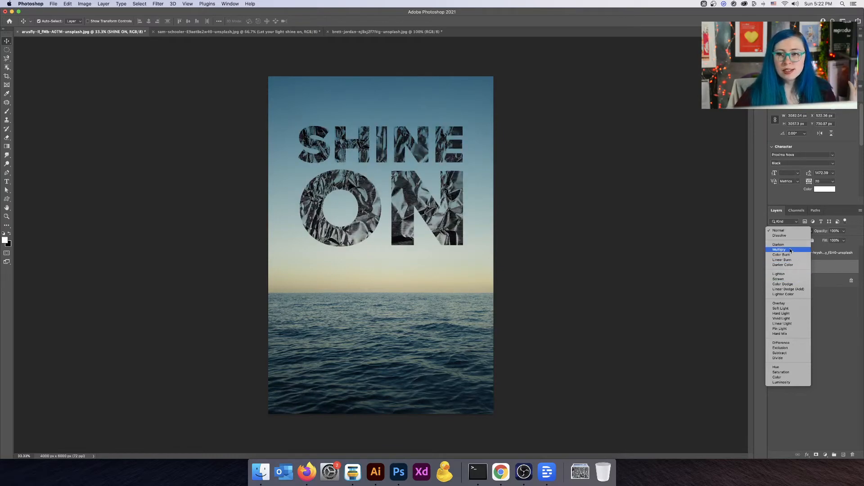
scroll(786, 246, "up", 3)
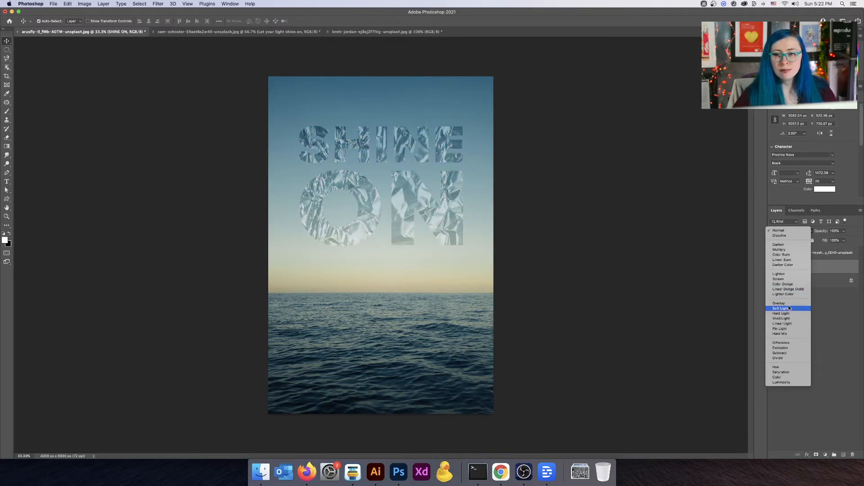
key("ctrl")
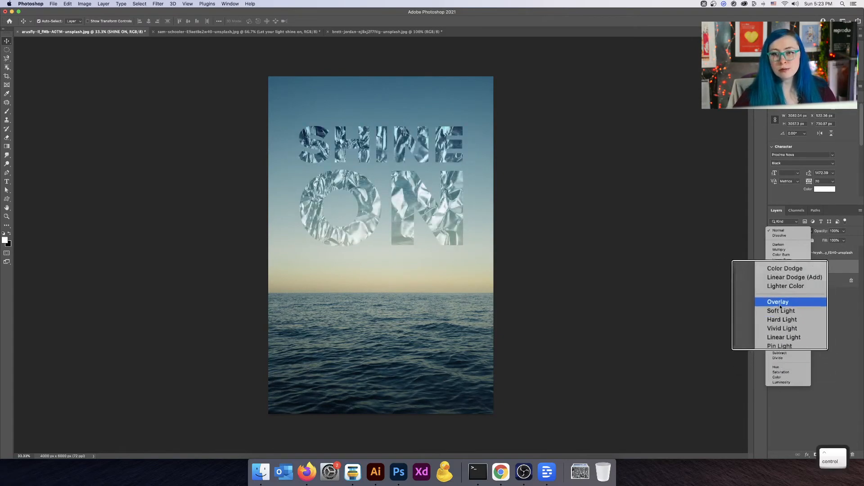
key("ctrl")
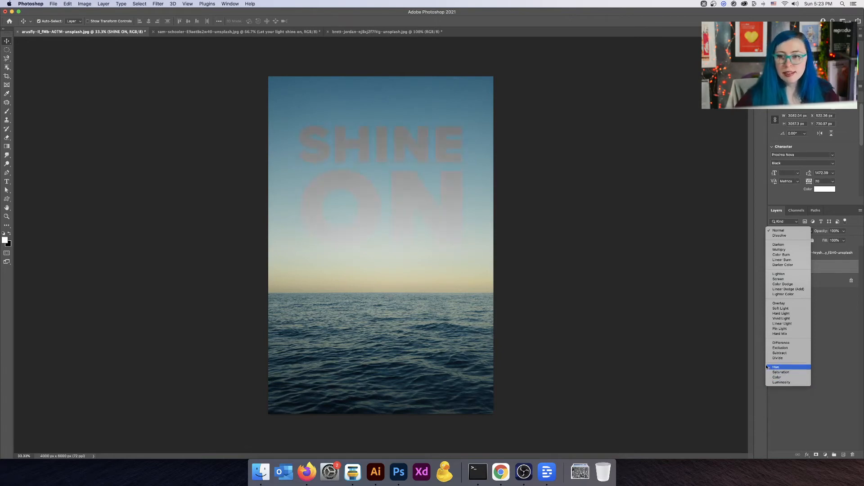
left_click(778, 304)
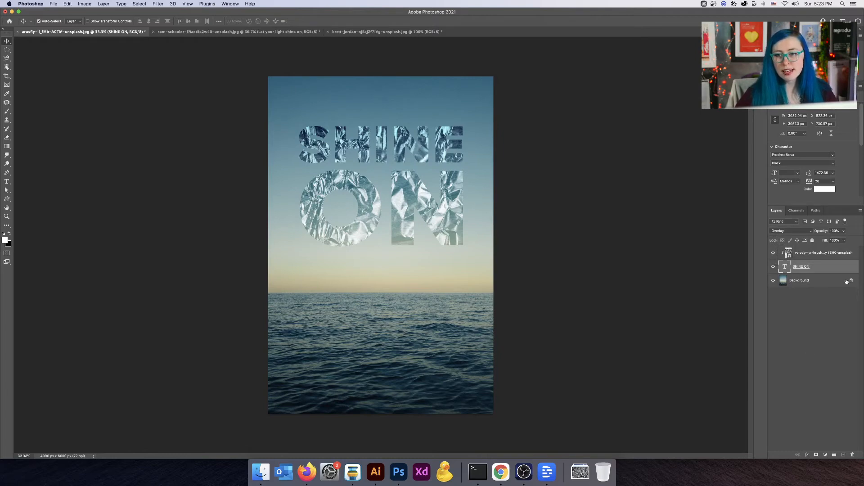
Group the clipped foil layer with the SHINE ON text layer and name the group Bottom Layer.
left_click(820, 255)
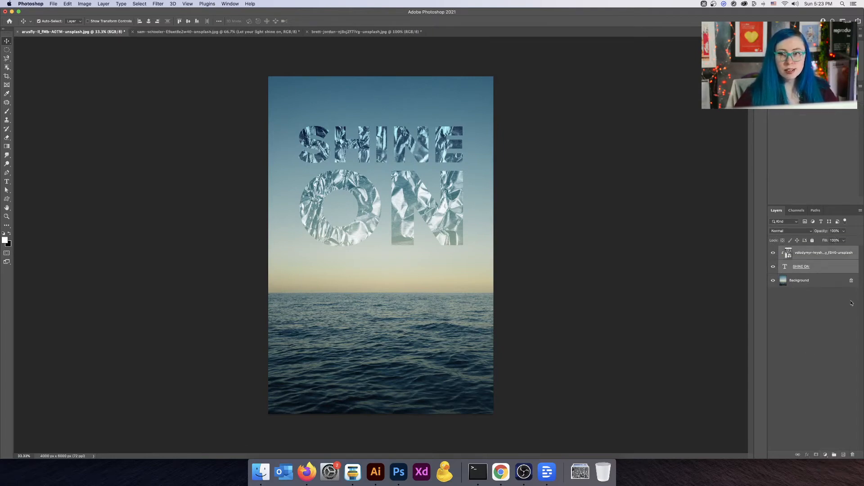
key("super+g")
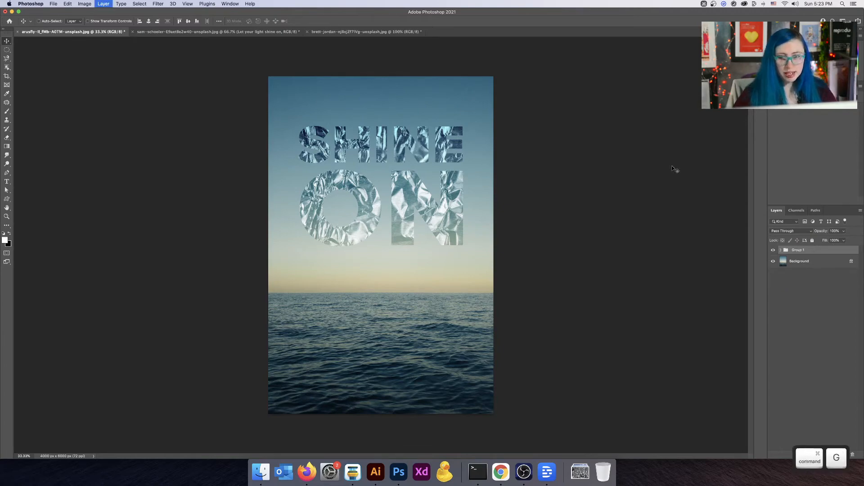
double_click(799, 249)
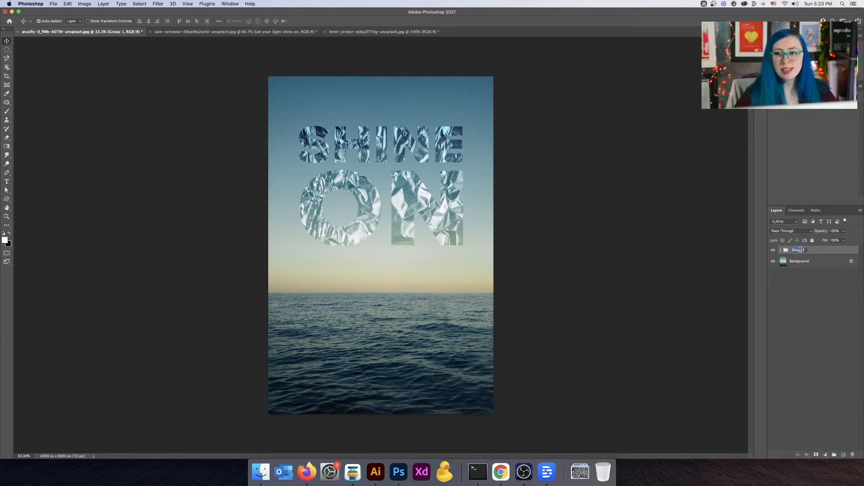
type("Bottom L")
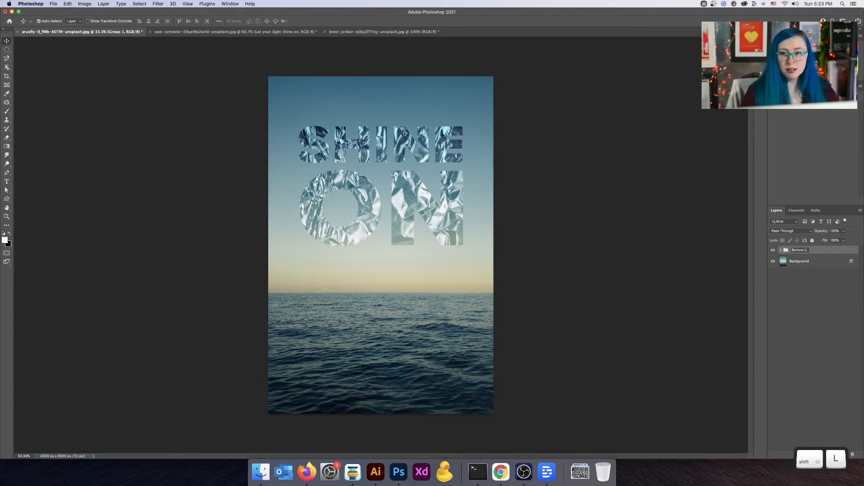
type("ayer")
key("Return")
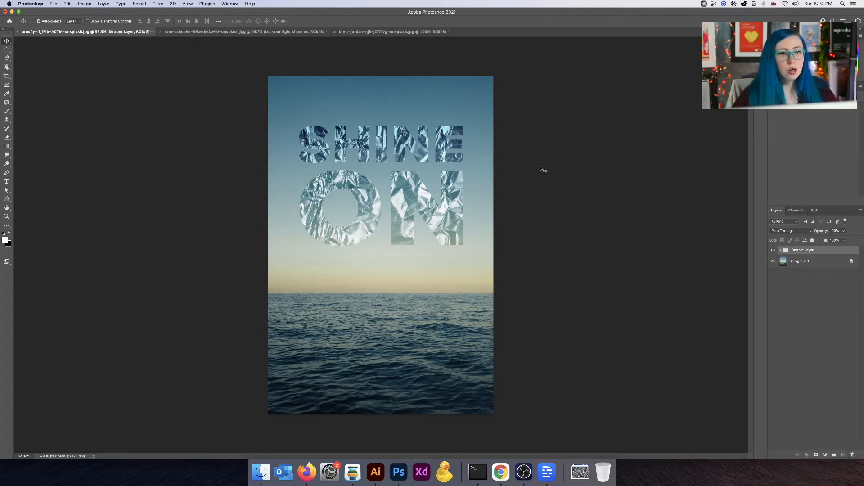
left_click_drag(375, 136, 374, 133)
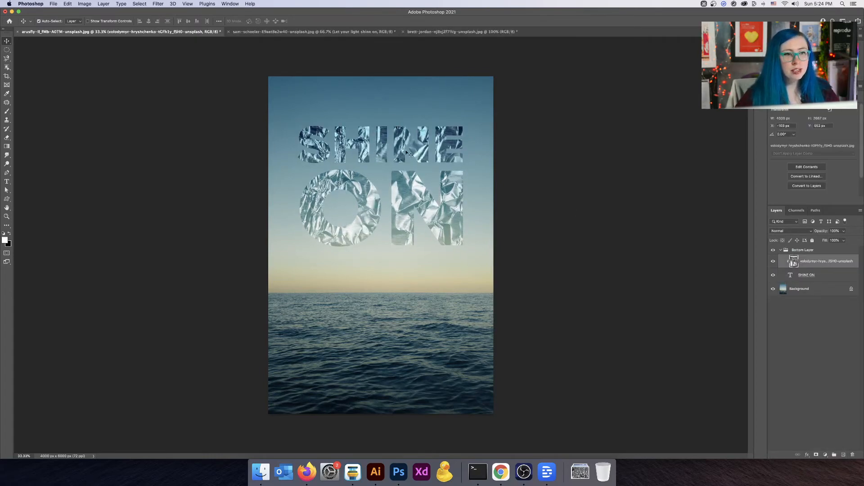
key("super+z")
left_click(837, 250)
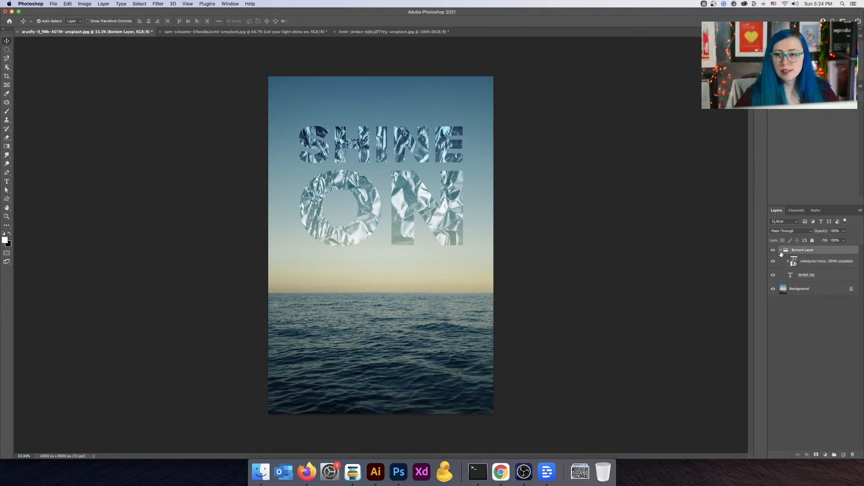
right_click(847, 259)
key("Escape")
Duplicate the foil and SHINE ON text layers slightly up and left on the poster, and place the copies above the Bottom Layer group.
left_click(833, 265)
left_click(829, 276, "shift")
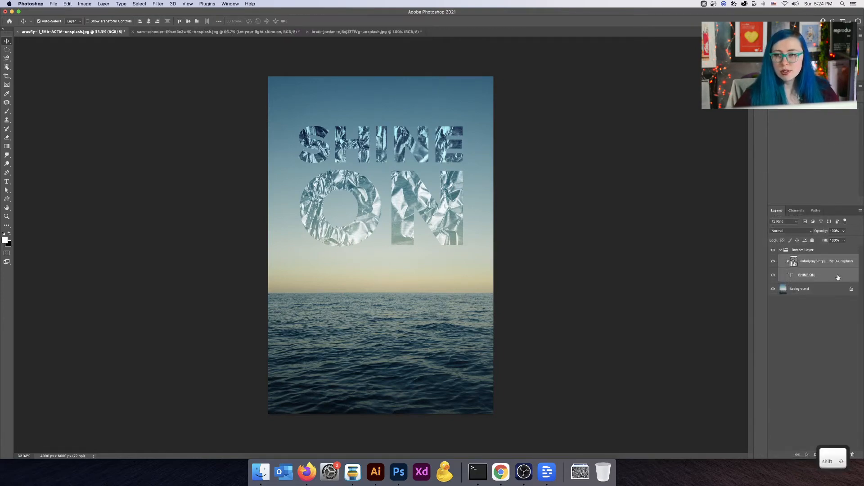
left_click_drag(373, 215, 365, 195)
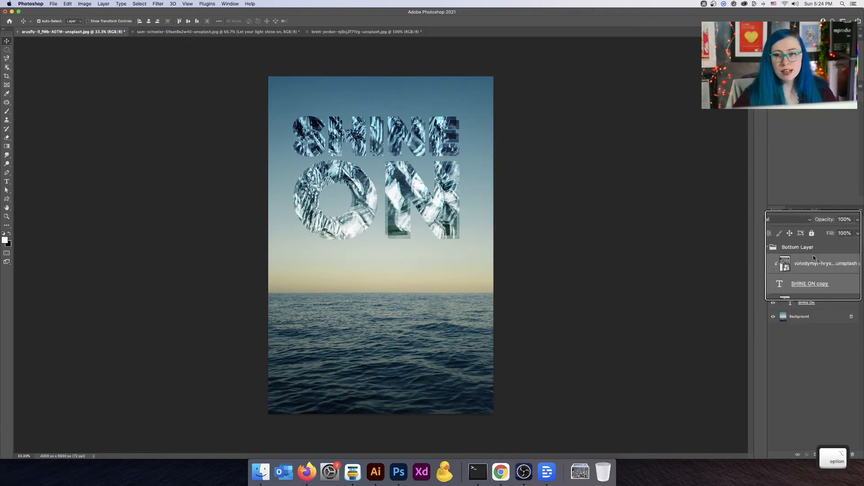
left_click_drag(808, 264, 808, 247)
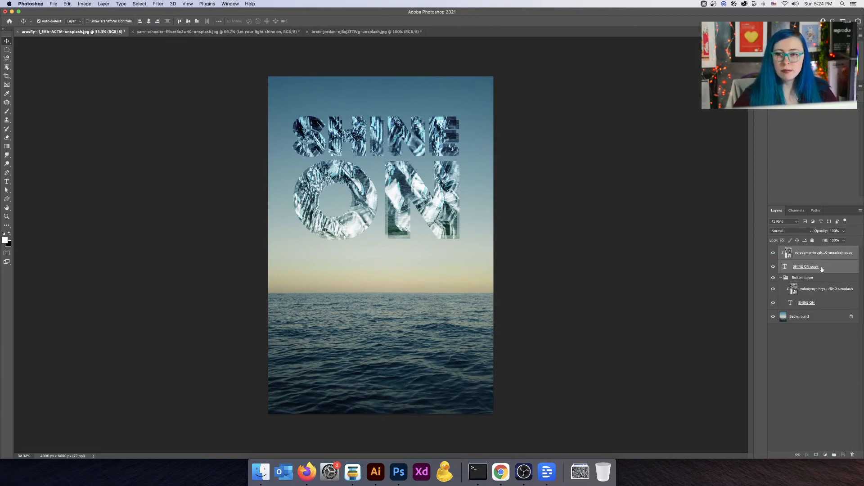
Group the duplicated foil and SHINE ON copy layers and name the group Top Layer.
key("super+g")
double_click(800, 250)
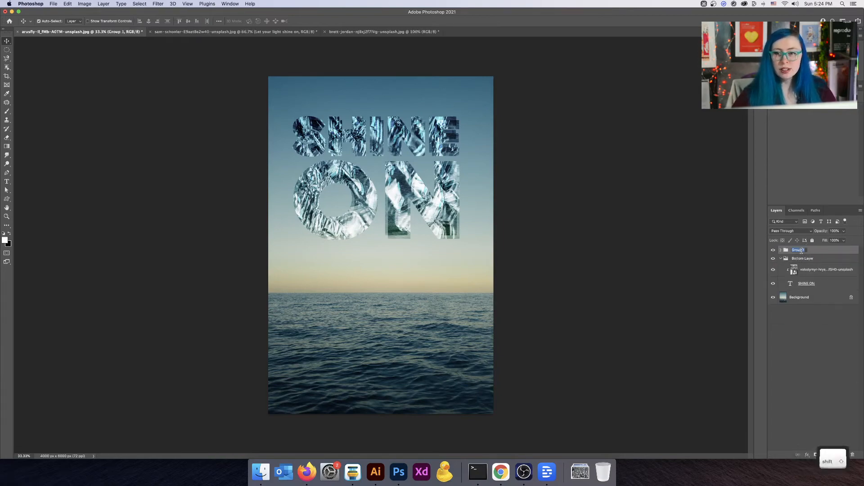
type("Top Layer")
key("Return")
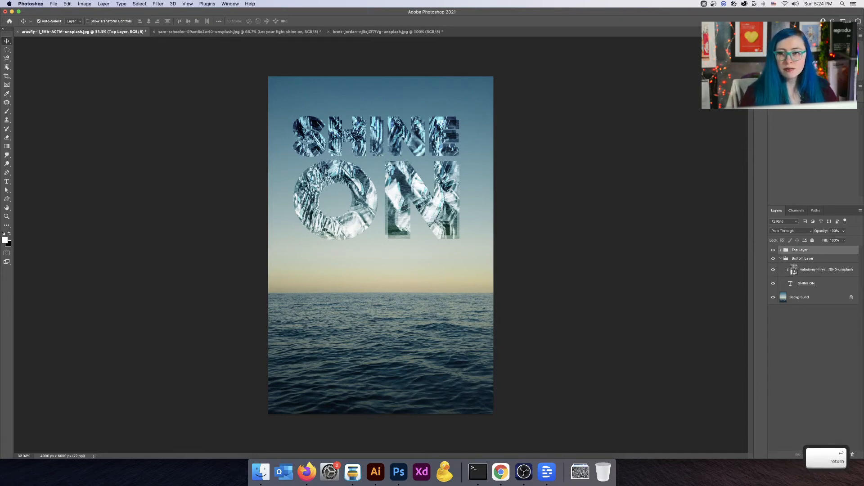
left_click(833, 283)
left_click(811, 233)
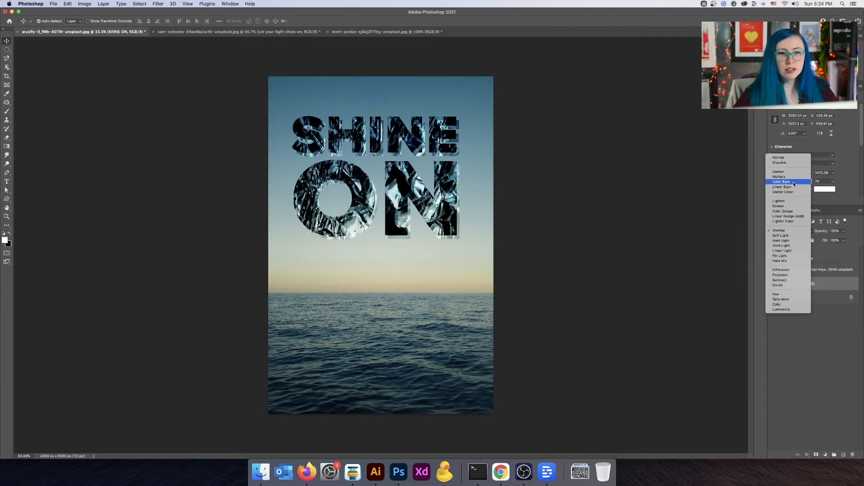
left_click(843, 372)
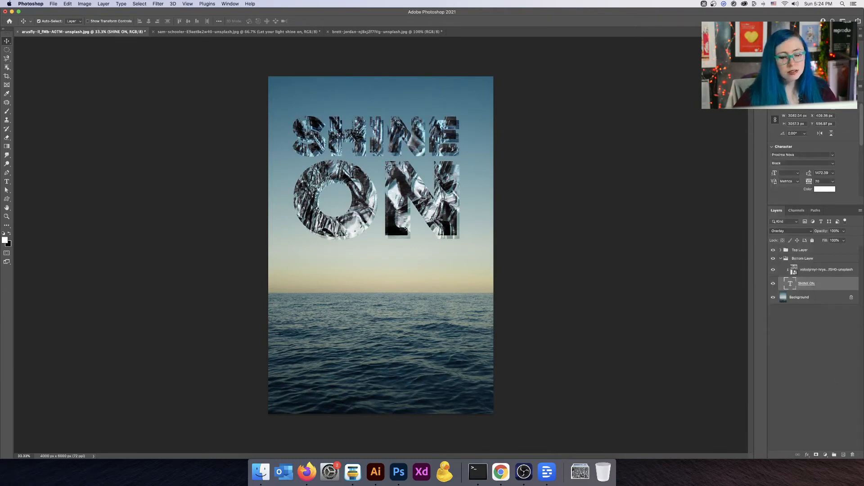
Set the SHINE ON copy text layer to Screen blend mode, hiding the Bottom Layer foil only while making the change.
left_click(775, 270)
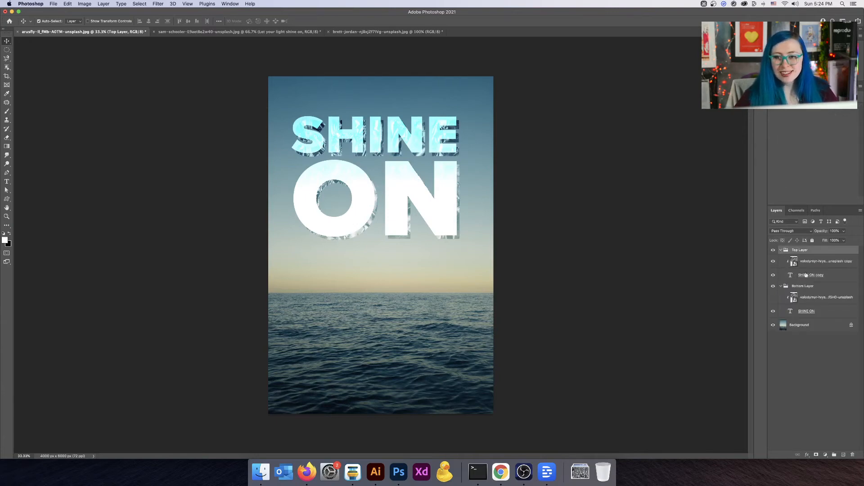
left_click(833, 262)
left_click(850, 277)
left_click(789, 231)
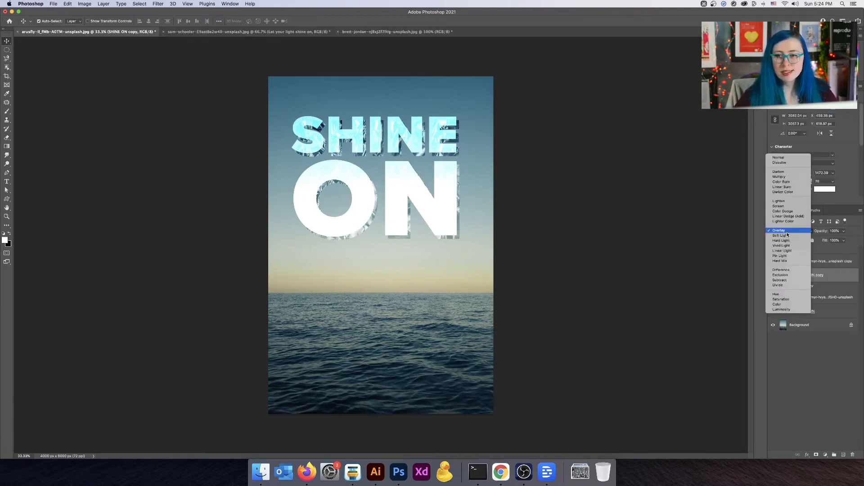
left_click(785, 206)
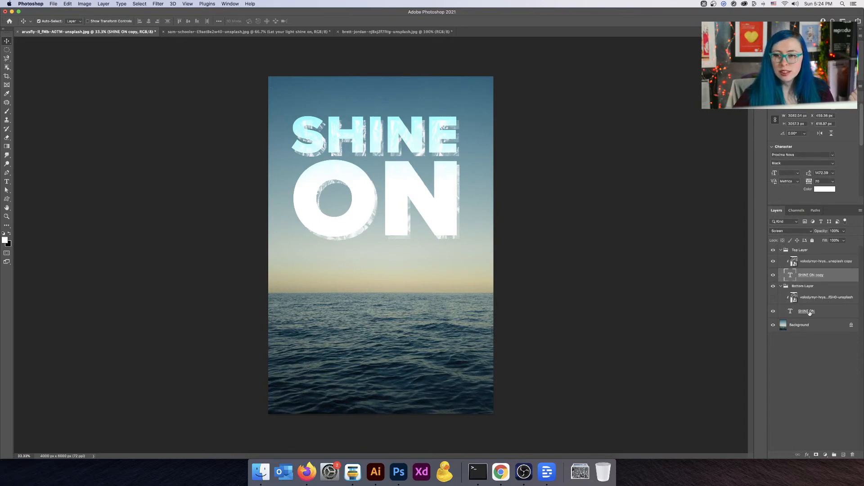
left_click(773, 298)
Set the SHINE ON text layer in the Bottom Layer group to Linear Burn blend mode.
left_click(812, 311)
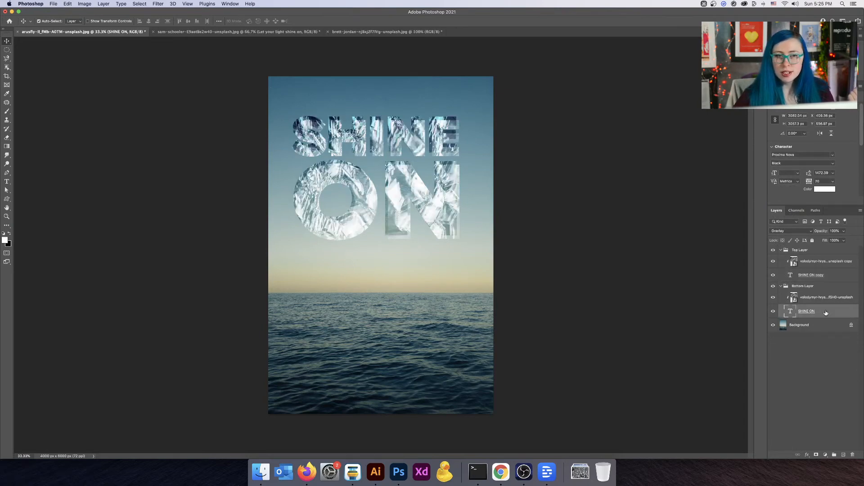
left_click(795, 233)
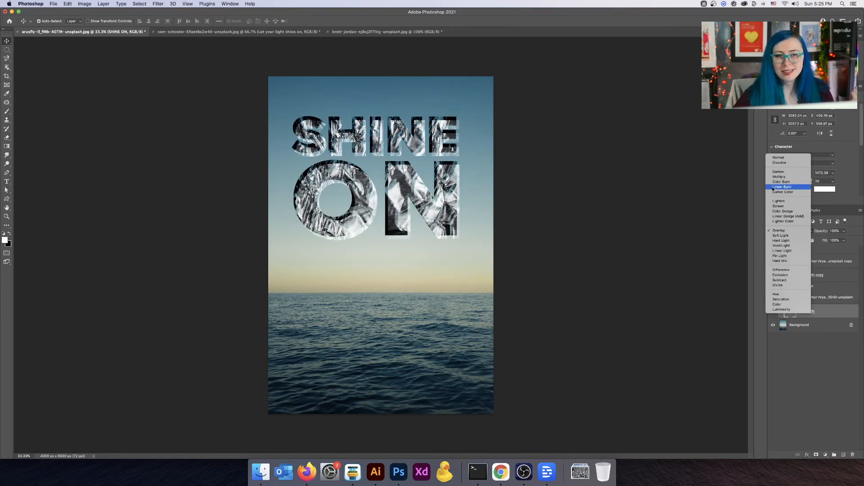
left_click(775, 187)
left_click(831, 296)
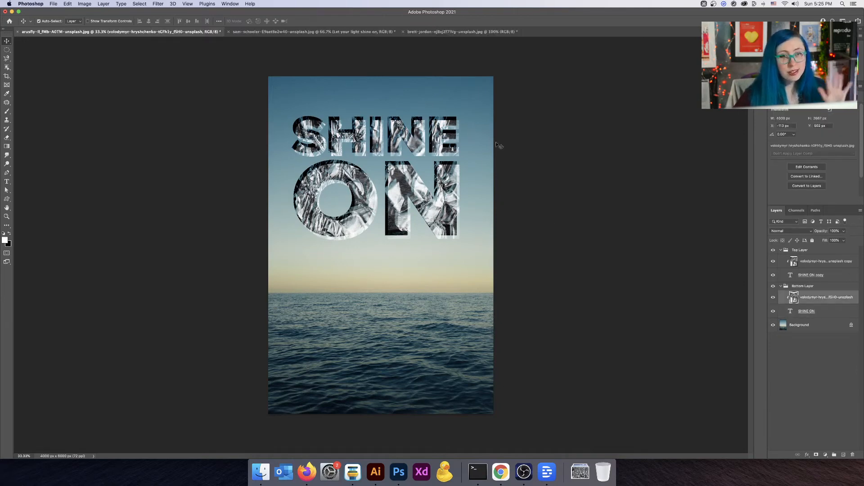
Move the Top Layer and Bottom Layer groups together slightly down and right to recentre the lettering on the poster, and deselect them.
left_click(808, 253)
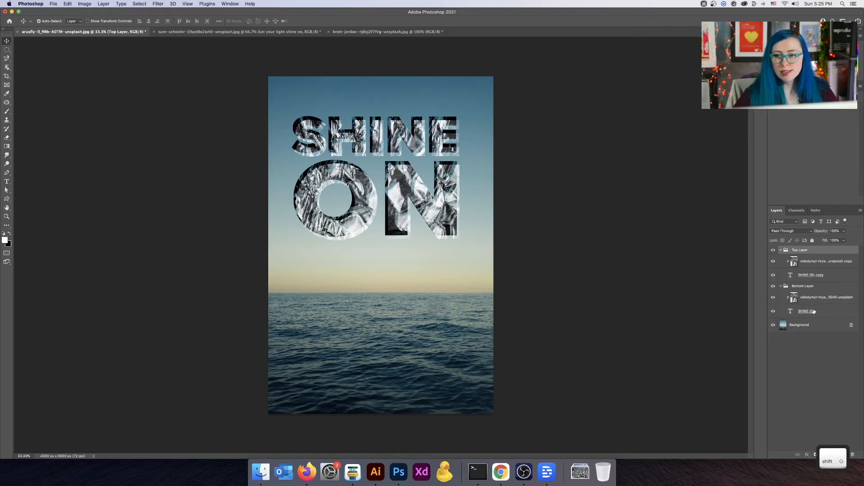
left_click(814, 312, "shift")
left_click_drag(398, 147, 402, 150)
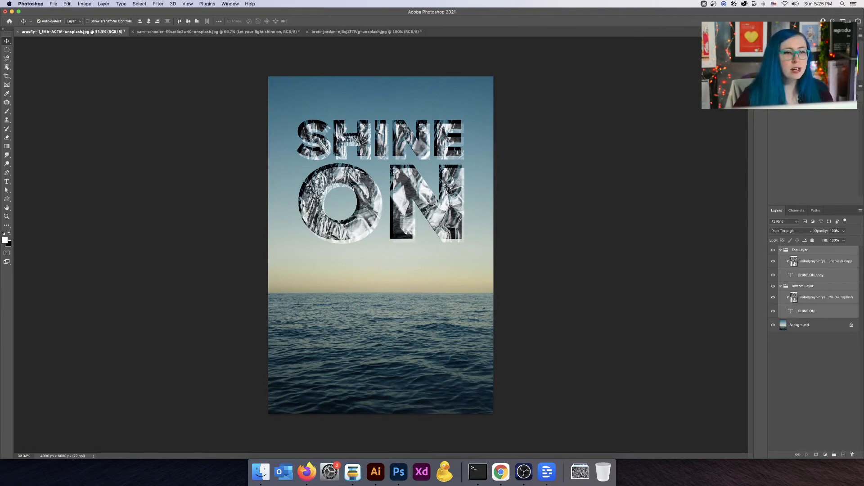
left_click(829, 365)
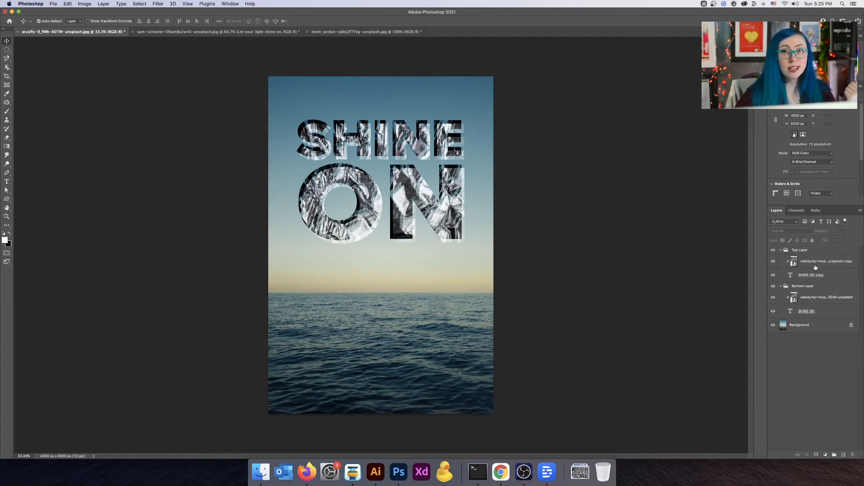
Enable a magenta Color Overlay on the foil copy layer in the Top Layer group.
double_click(816, 267)
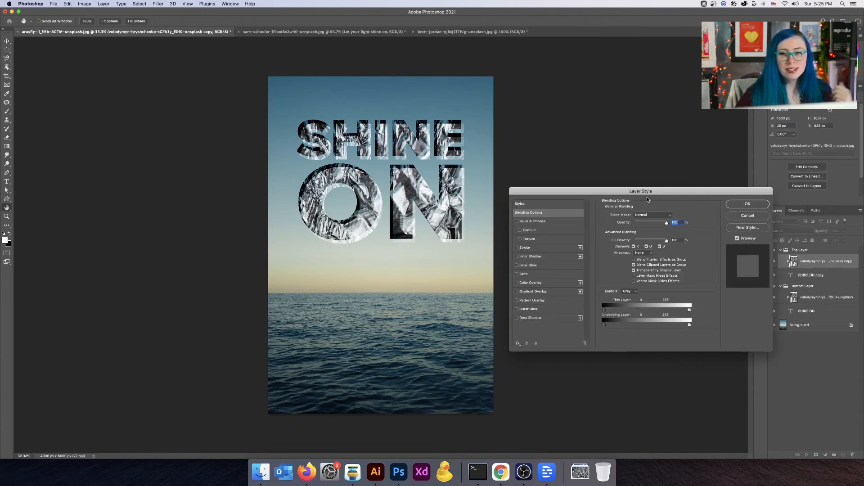
key("alt")
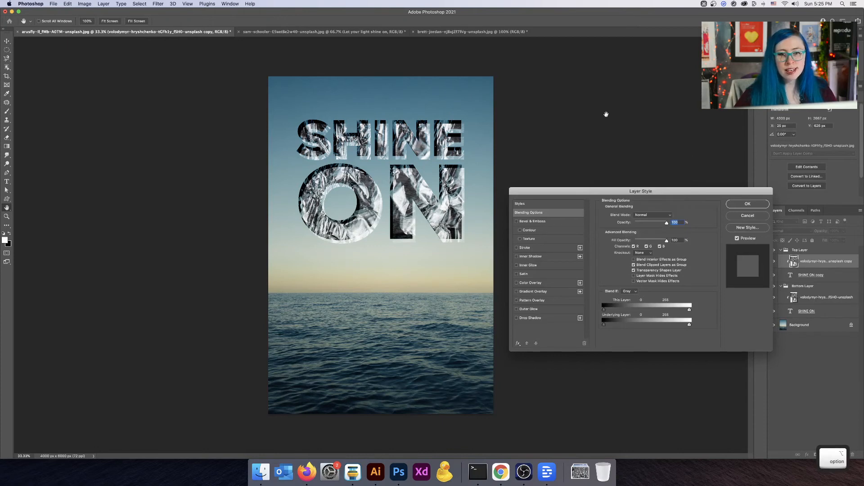
key("alt")
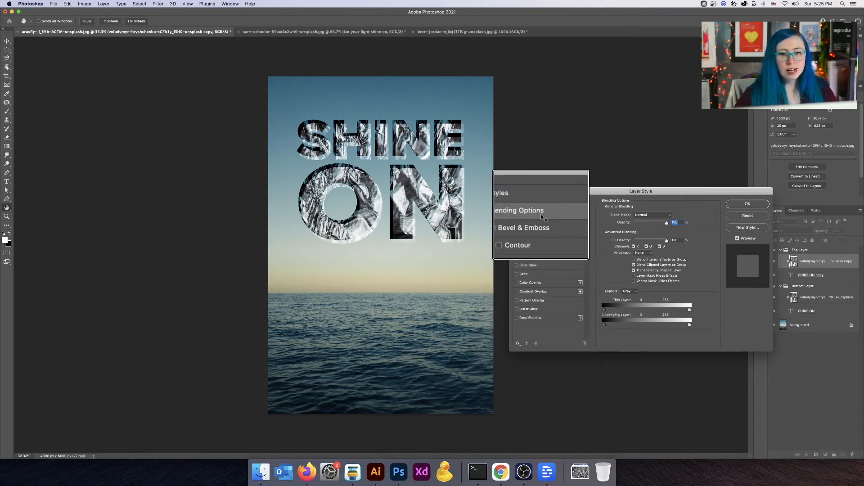
key("ctrl")
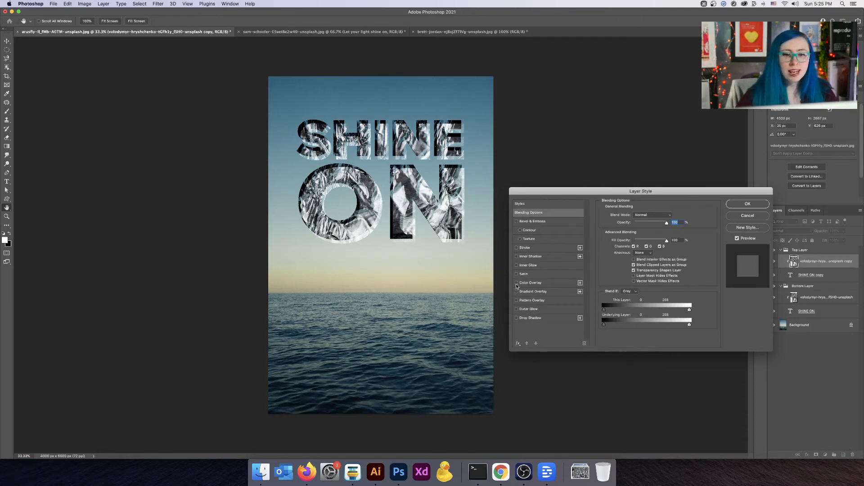
left_click(531, 283)
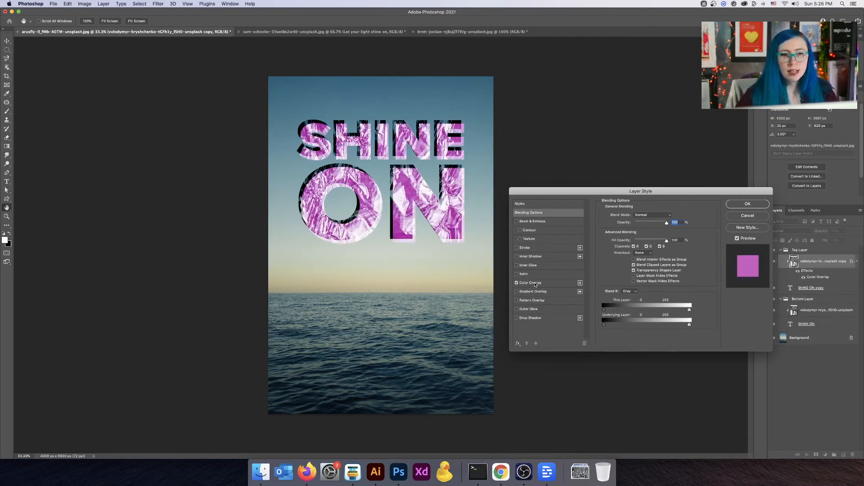
left_click(534, 285)
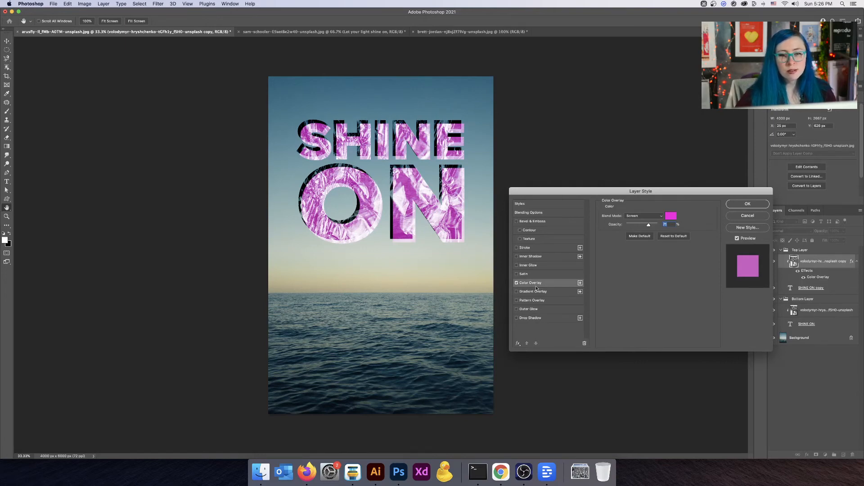
left_click(517, 283)
left_click(516, 283)
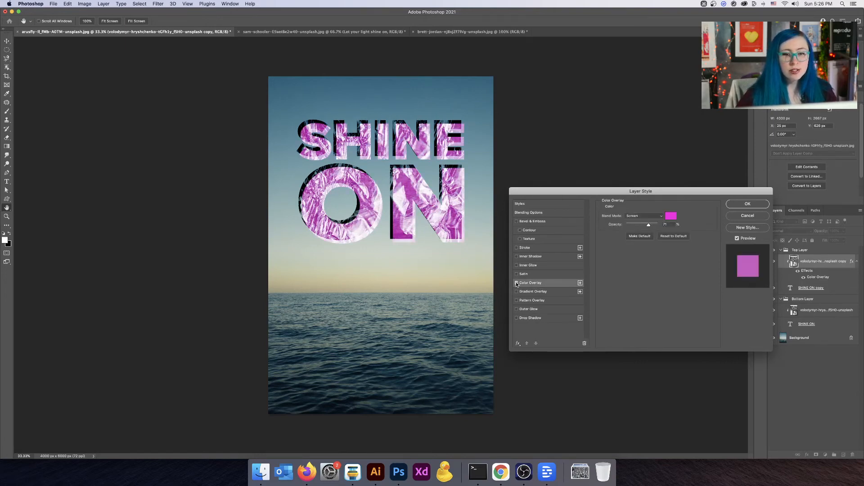
Keep the foil copy's overlay in Screen blend mode with magenta #ff00e4, and apply the layer style.
left_click(648, 215)
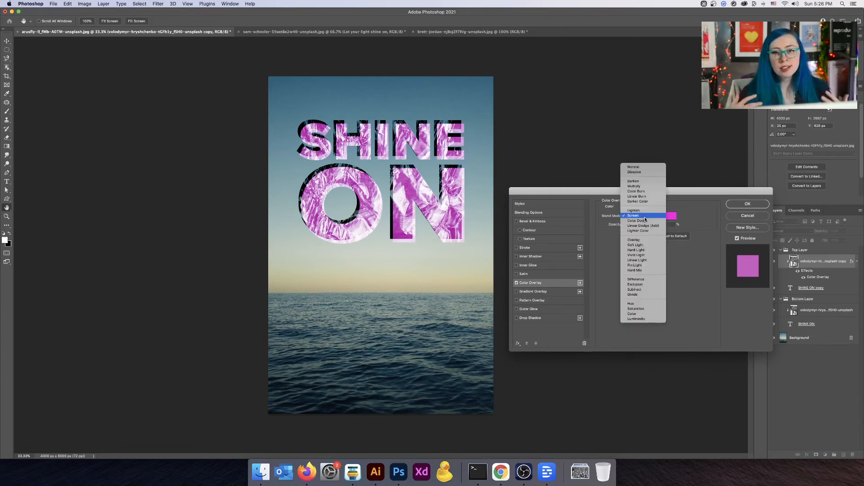
left_click(645, 217)
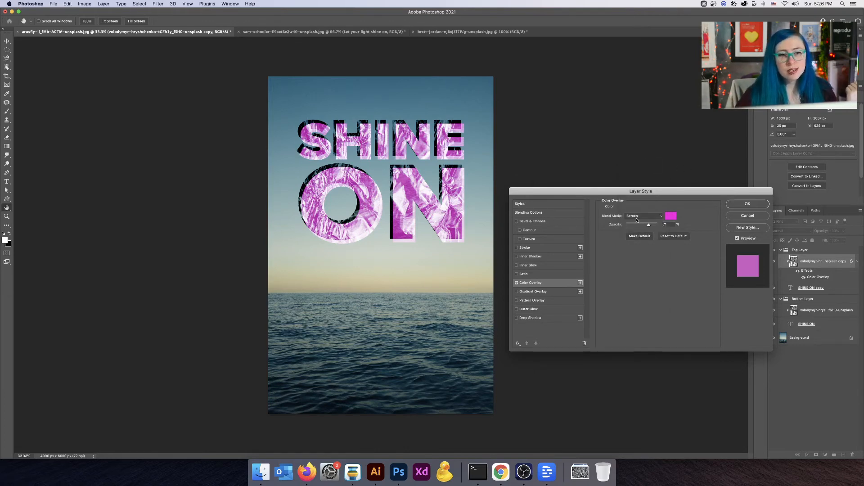
left_click(671, 216)
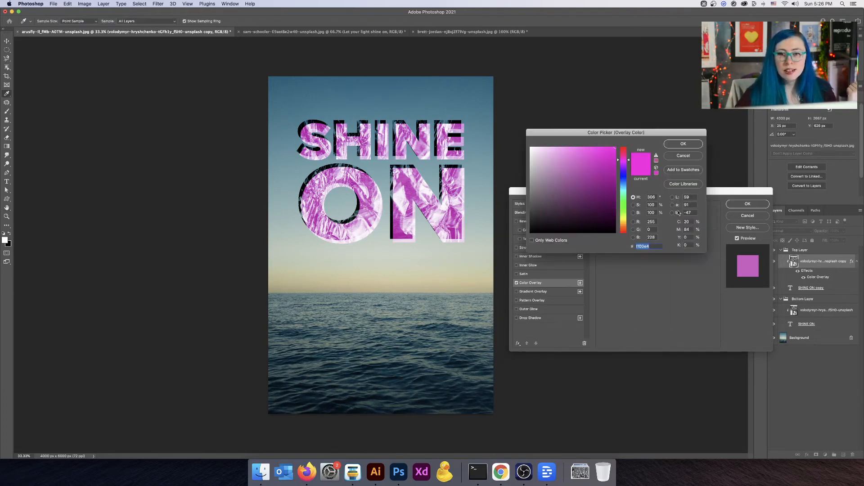
left_click(701, 145)
left_click(632, 216)
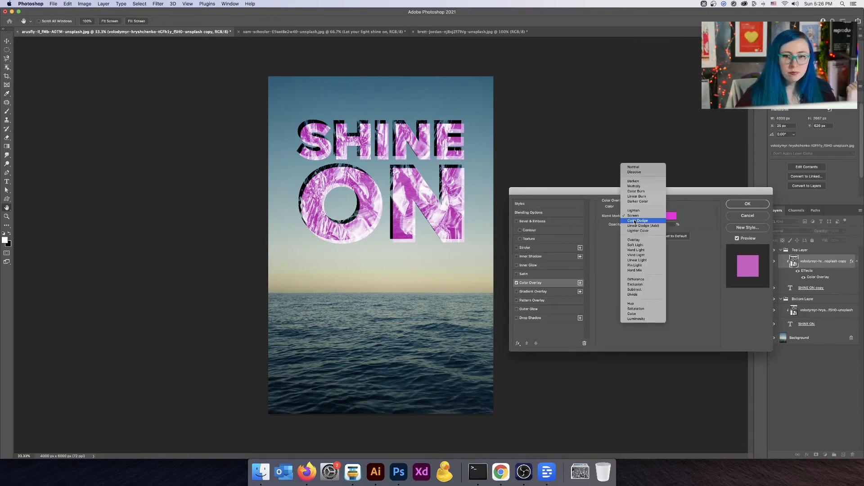
left_click(635, 216)
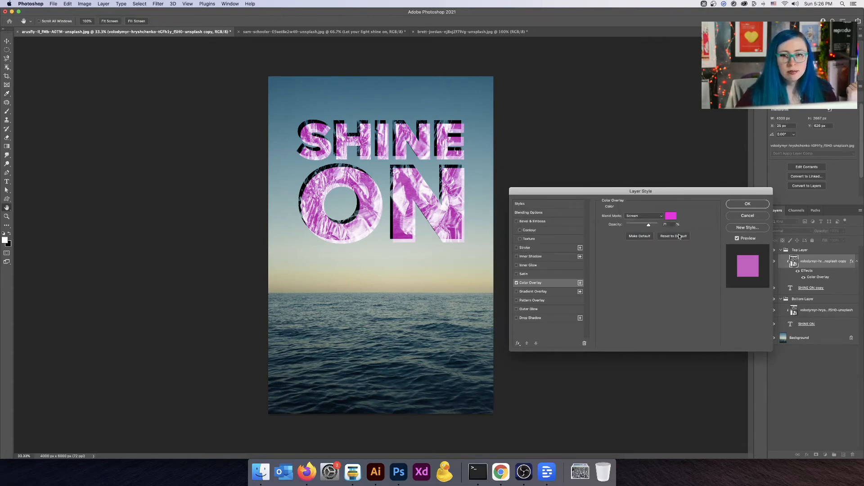
left_click(744, 207)
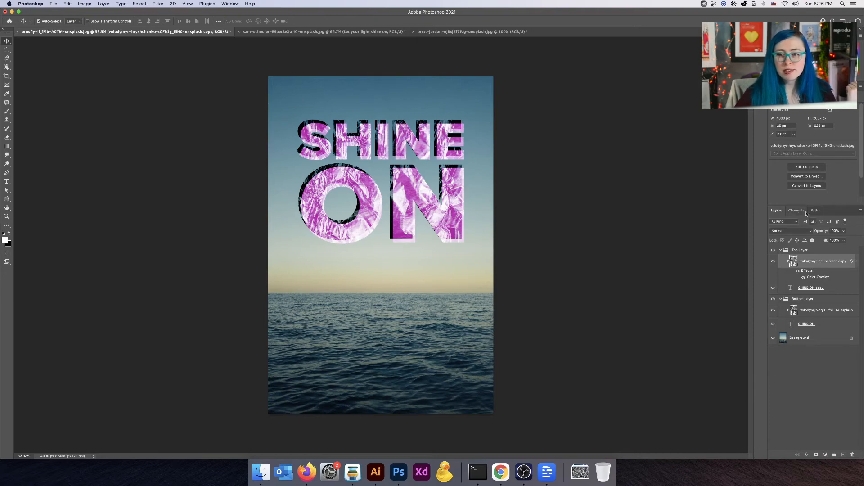
Add a magenta Color Overlay in Screen mode at 72% opacity to the foil layer in the Bottom Layer group.
double_click(823, 311)
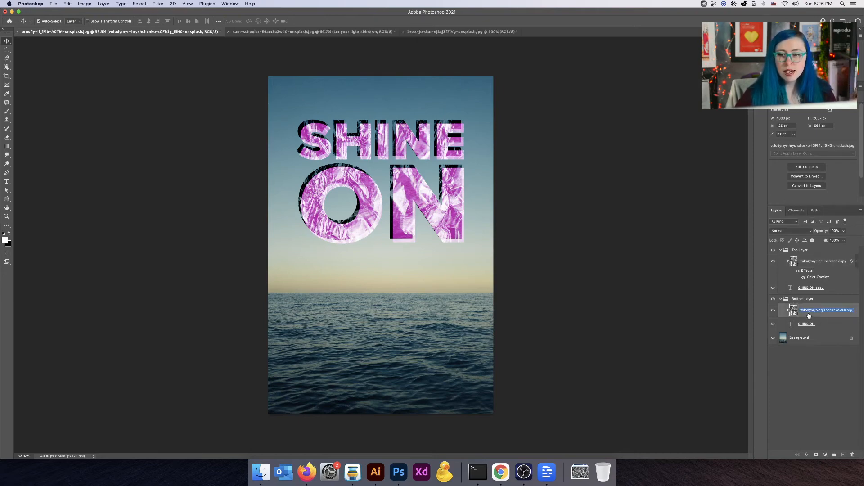
left_click(810, 317)
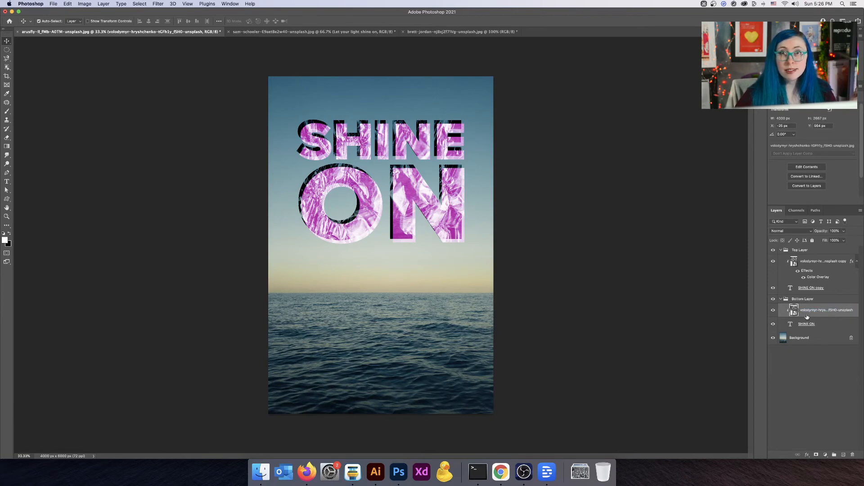
double_click(807, 317)
left_click(517, 283)
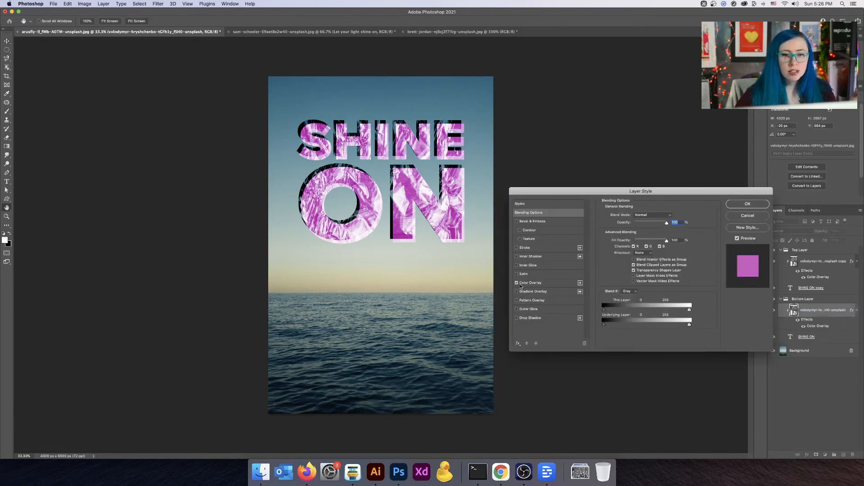
left_click(535, 284)
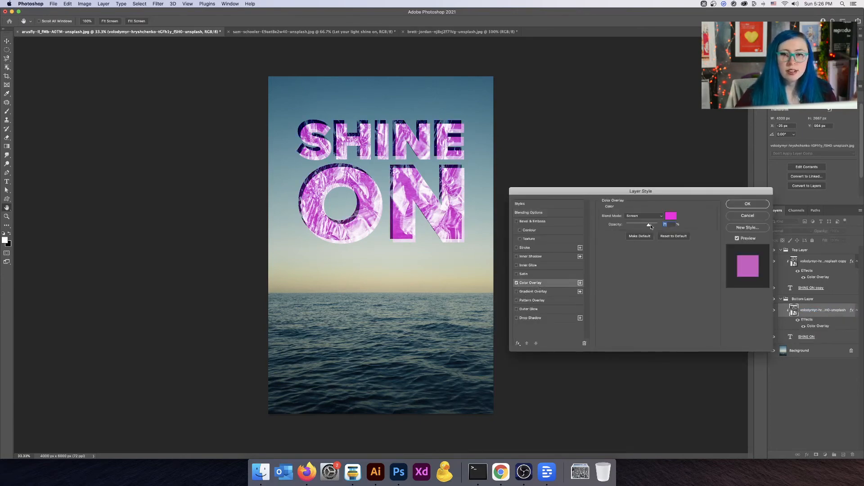
mouse_move(653, 226)
left_mouse_down()
mouse_move(622, 227)
mouse_move(668, 228)
mouse_move(649, 226)
left_mouse_up()
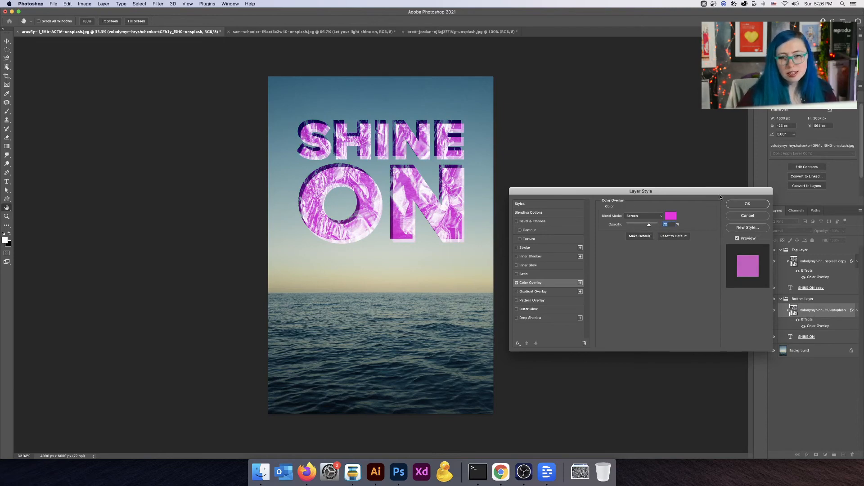
left_click(748, 204)
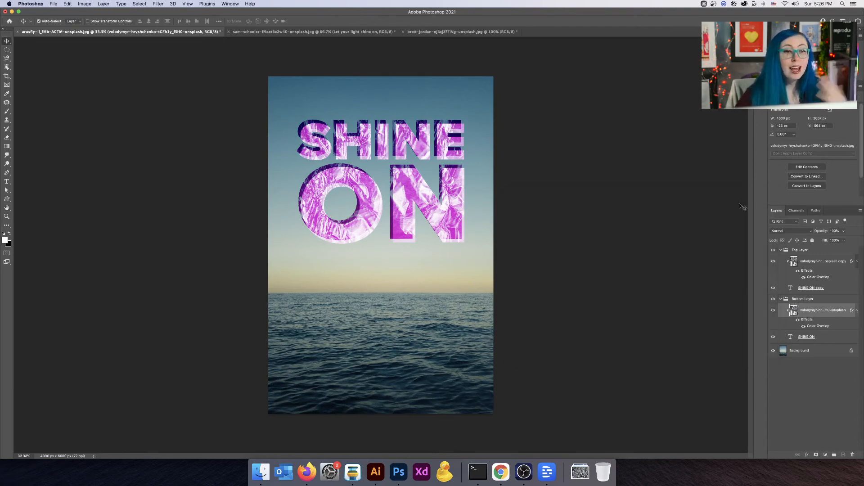
Convert the locked Background seascape into a regular layer named Layer 0.
key("alt")
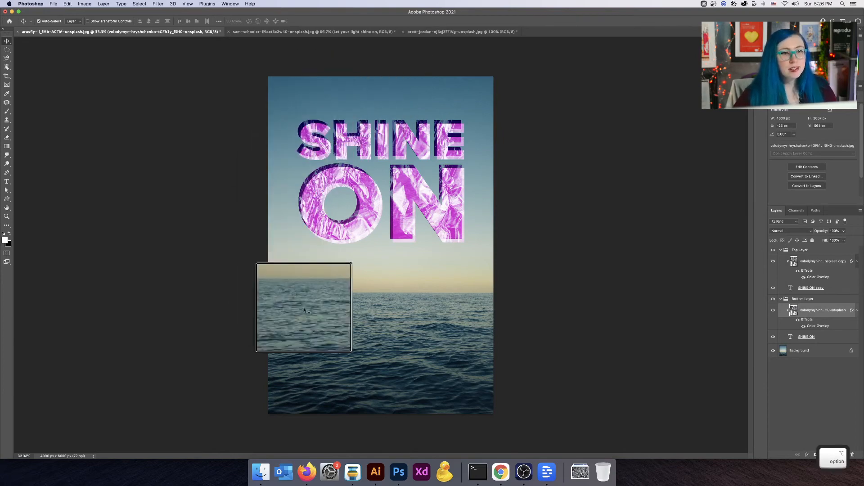
key("alt")
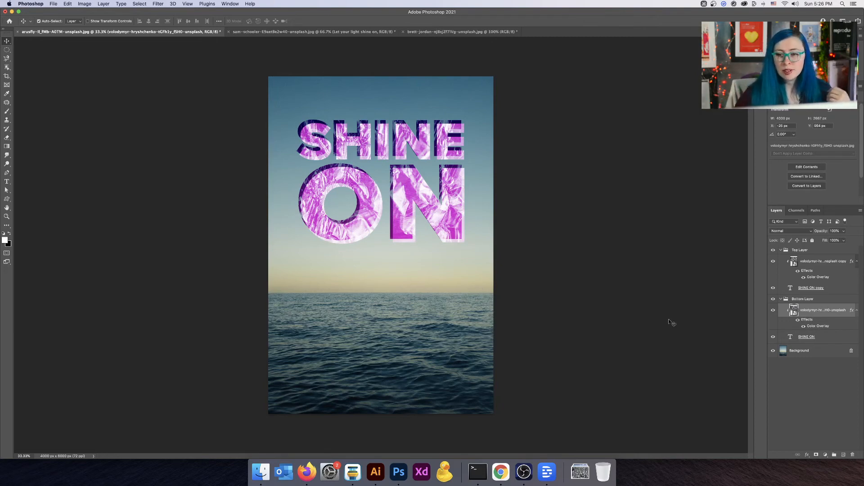
scroll(796, 354, "up", 5)
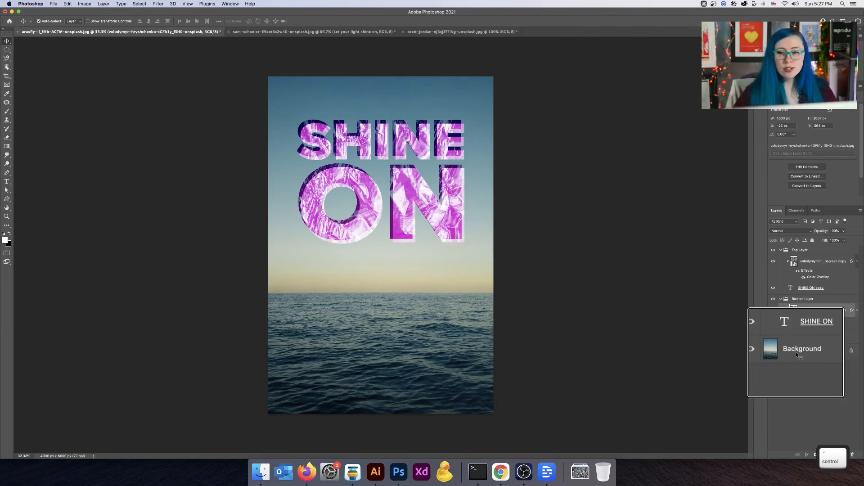
scroll(796, 355, "down", 5)
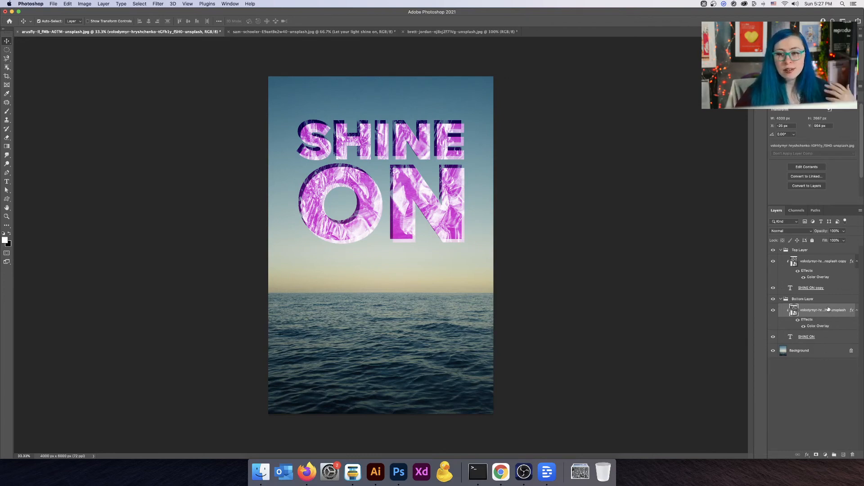
double_click(831, 353)
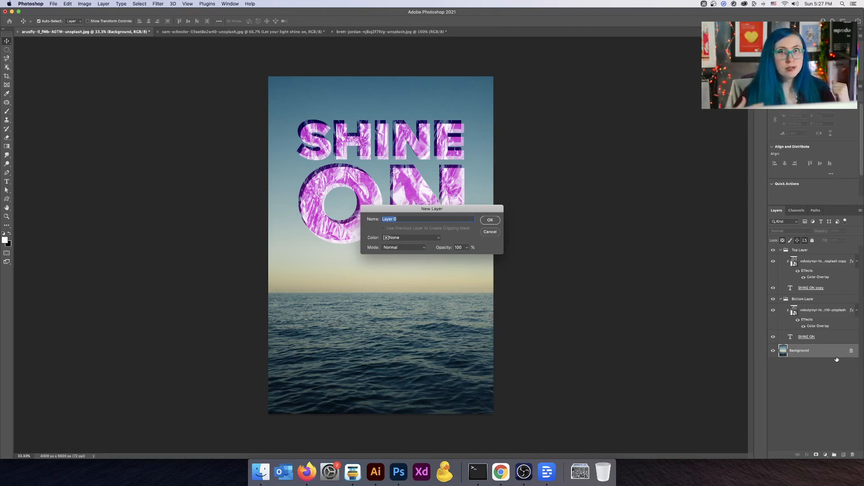
left_click(837, 358, "ctrl")
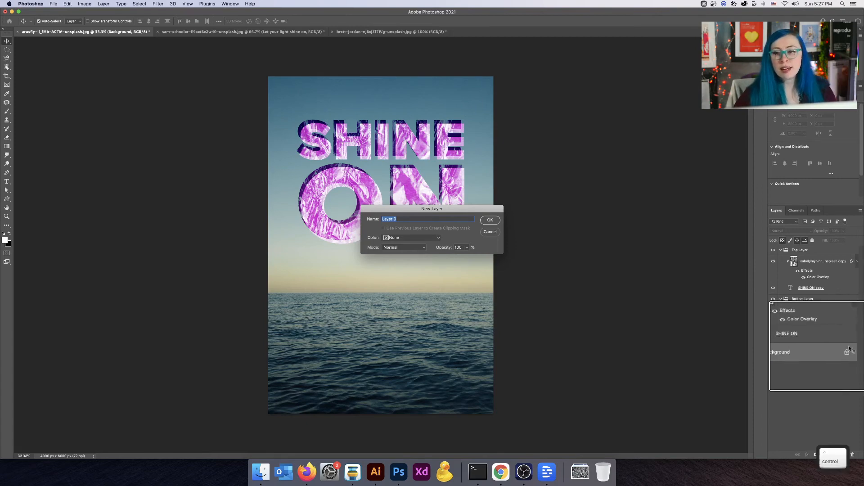
left_click(494, 220)
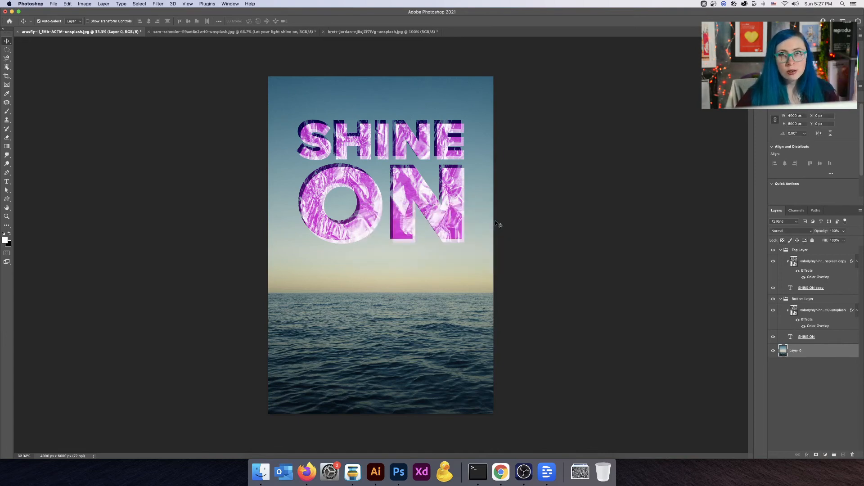
Enable a linear Gradient Overlay in Screen blend mode on the seascape layer, Layer 0.
double_click(810, 356)
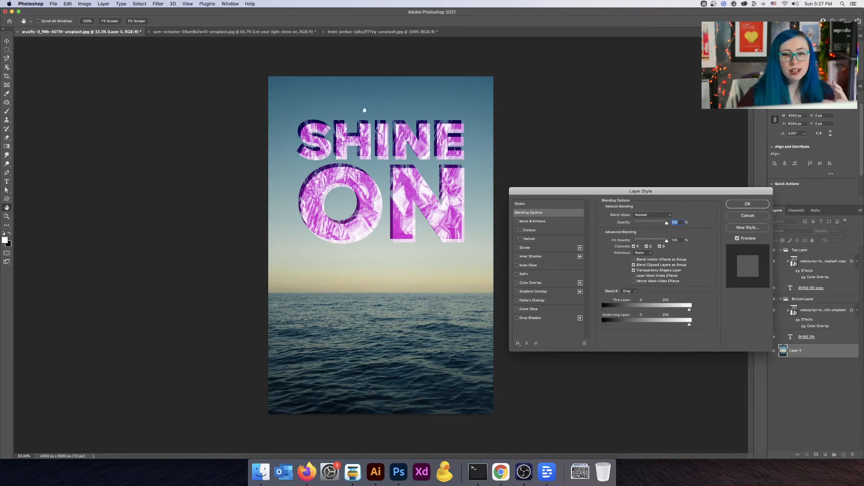
key("ctrl+alt")
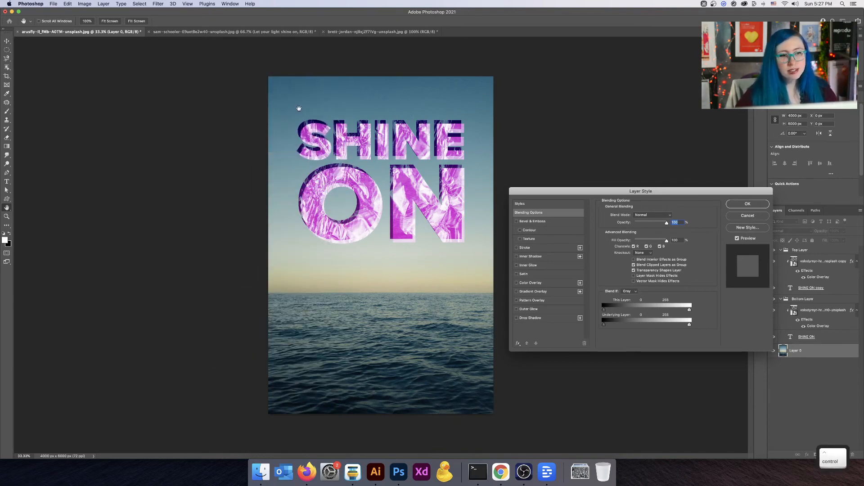
left_click(517, 292)
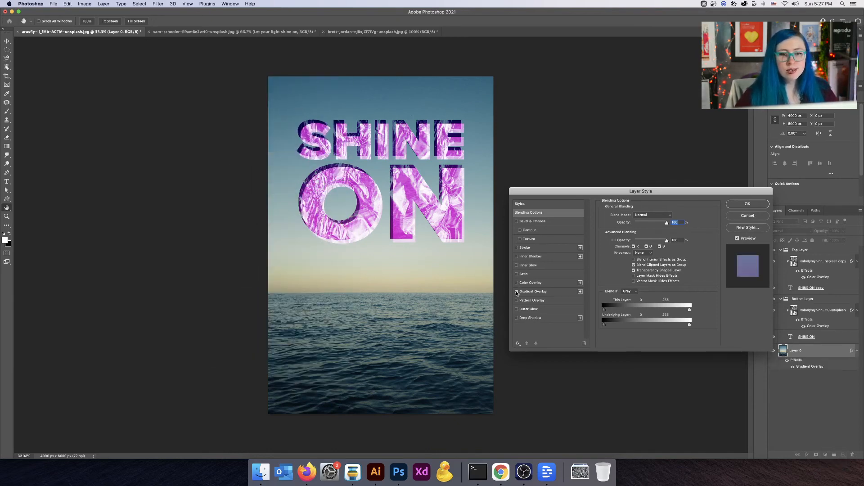
left_click(545, 293)
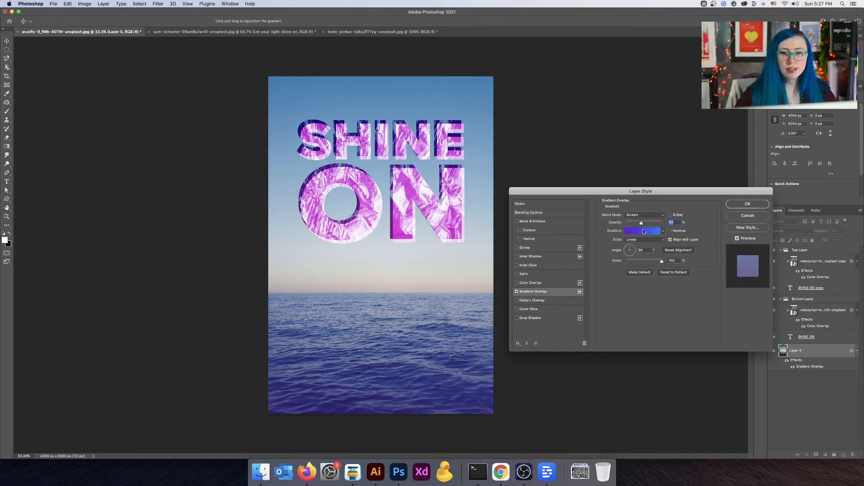
key("ctrl+alt")
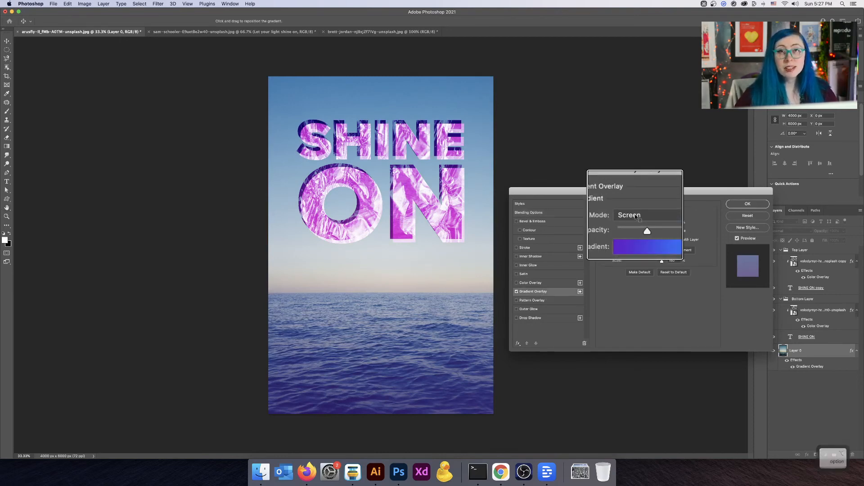
key("ctrl")
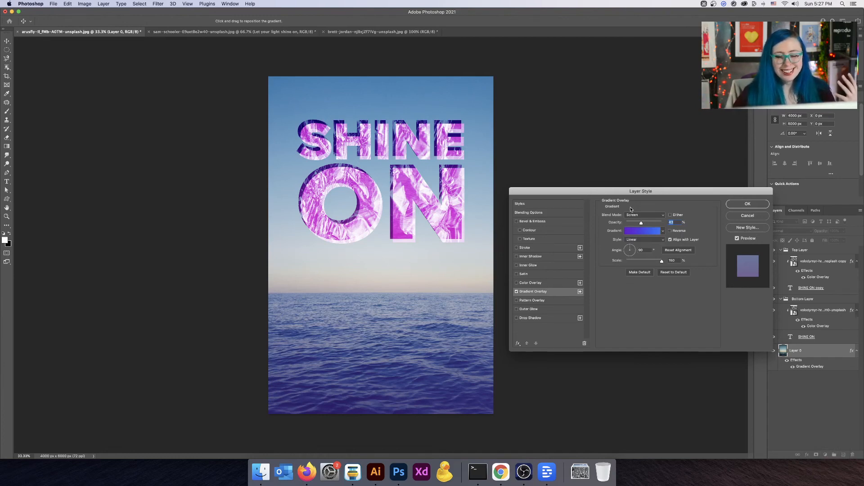
Choose the purple-to-blue Blue_24 gradient from the Blues presets for the seascape's Gradient Overlay.
left_click(660, 232)
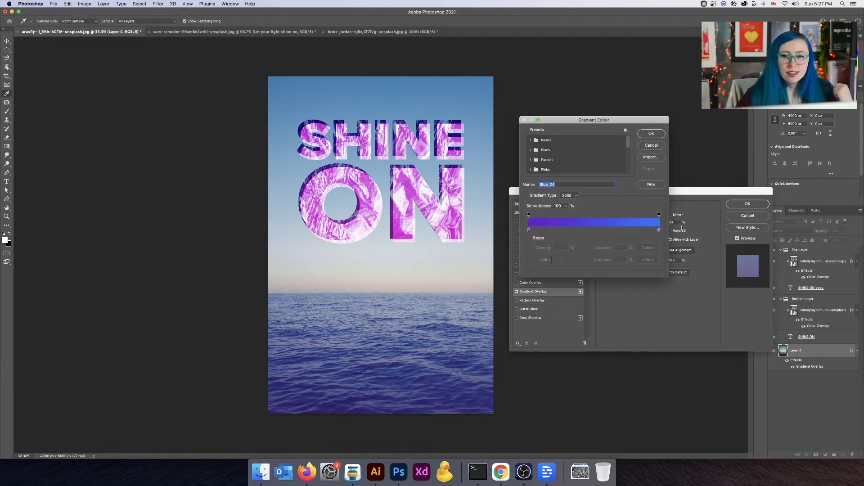
left_click(653, 144)
left_click(664, 231)
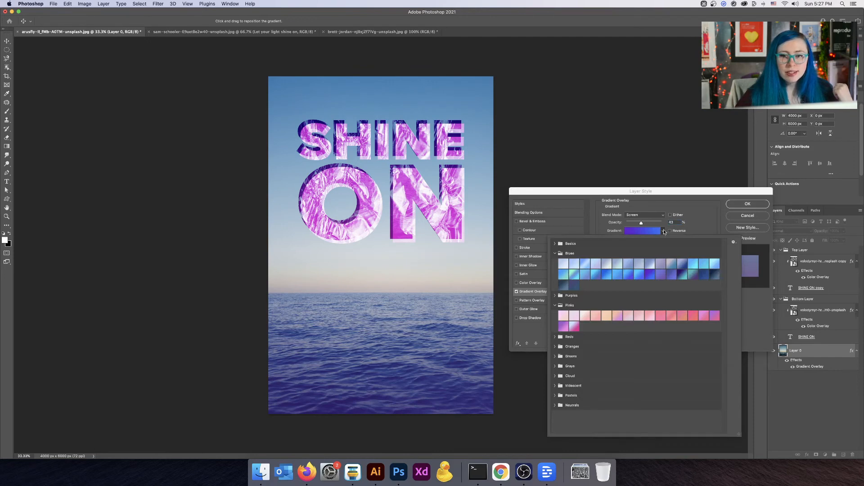
left_click(672, 277)
left_click(650, 276)
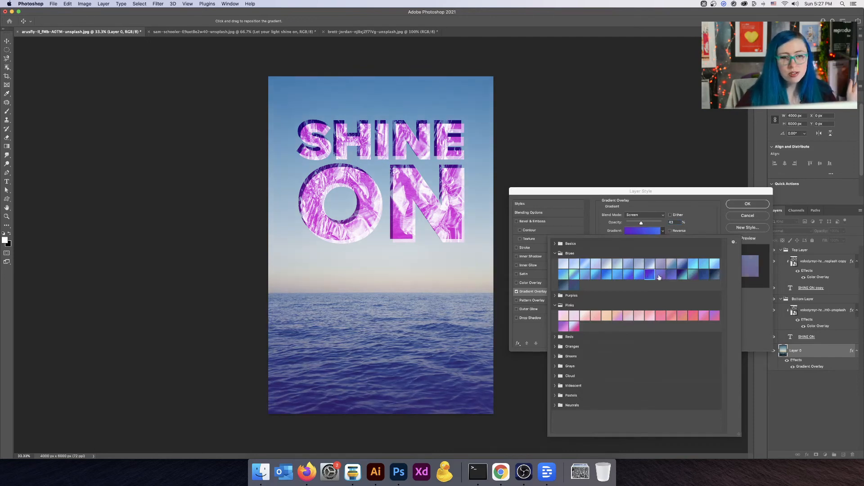
Try the dark purple-to-teal gradients from the Blues presets on the seascape's Gradient Overlay.
left_click(674, 276)
left_click(682, 276)
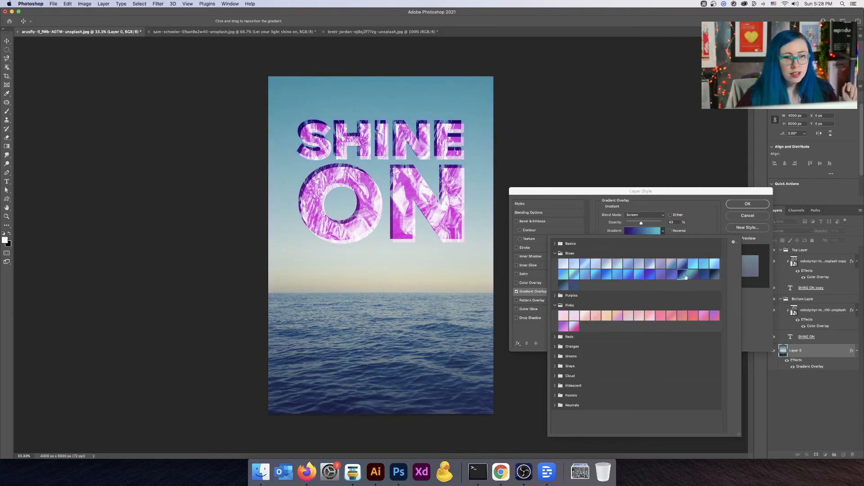
left_click(693, 277)
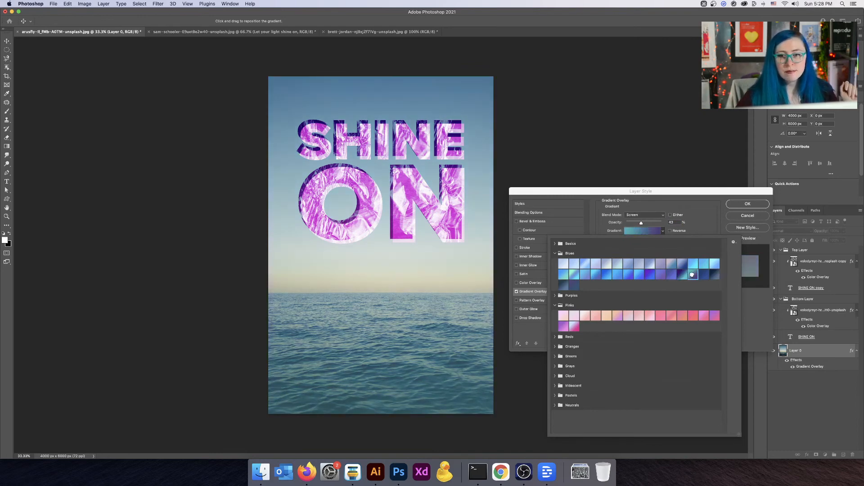
left_click(682, 278)
left_click_drag(410, 360, 378, 375)
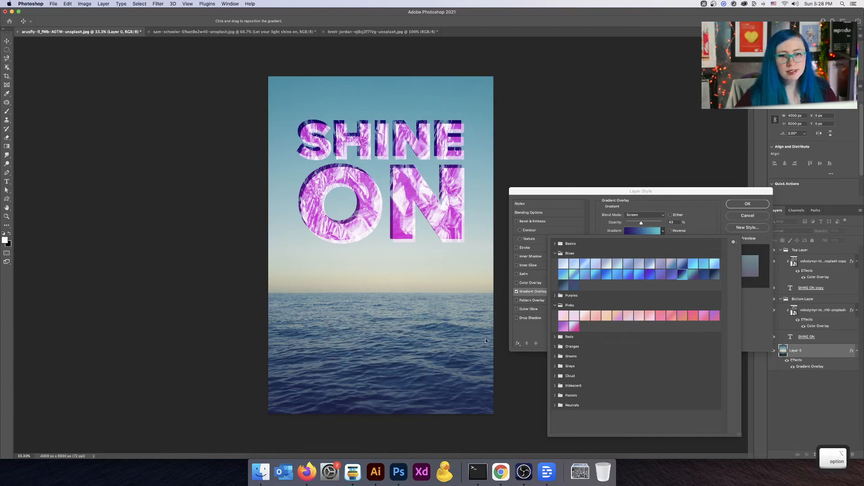
Try several gradients from the Pinks presets on the seascape's Gradient Overlay.
left_click(573, 328)
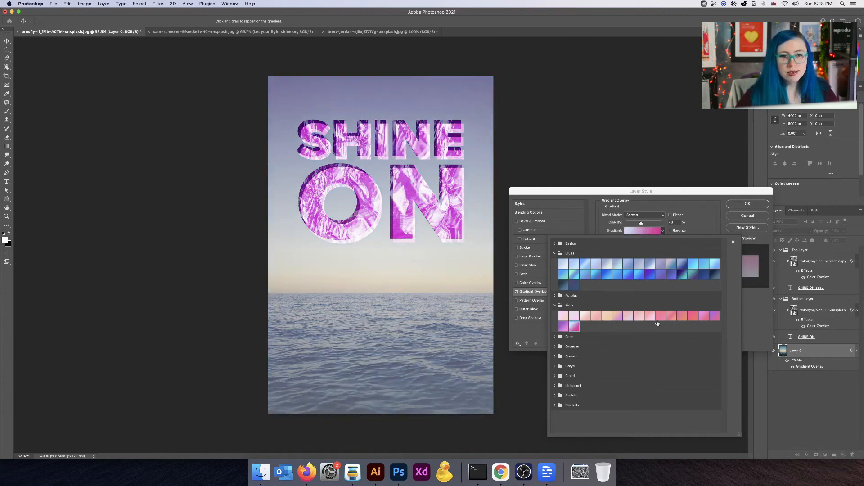
left_click(658, 319)
left_click(695, 317)
left_click(716, 317)
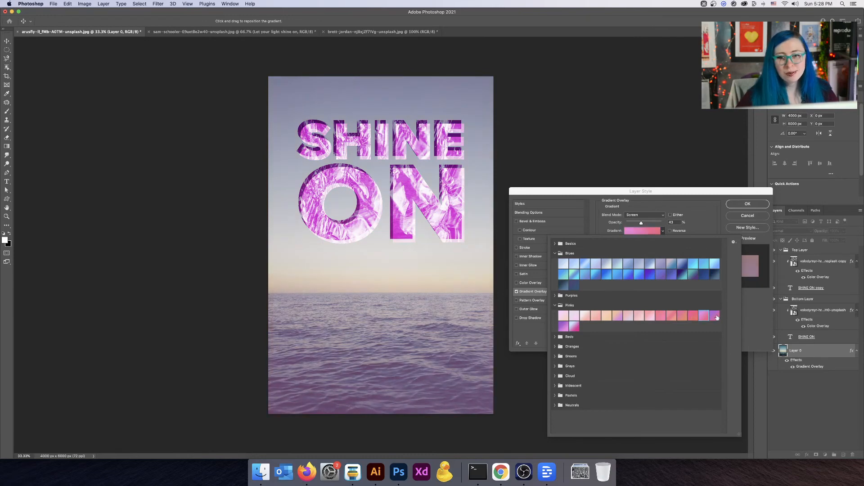
left_click(576, 325)
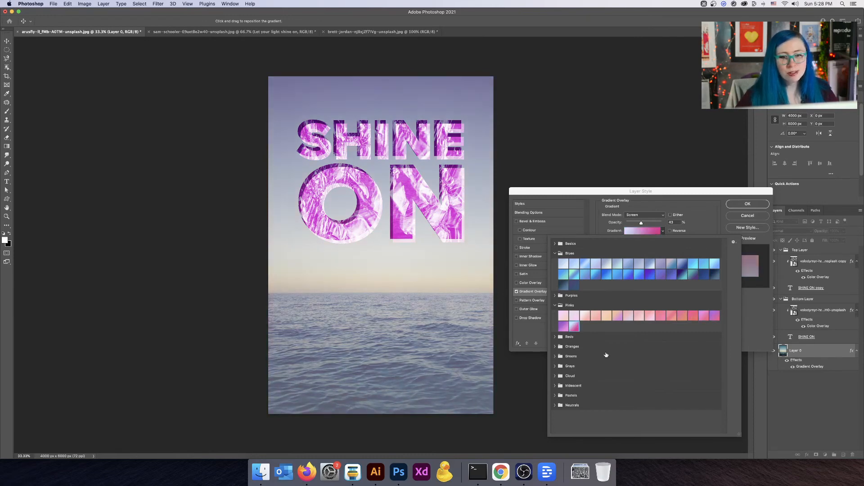
Try a blue-green gradient from the Greens presets, but apply the dark purple-to-teal Blues gradient to the seascape's Gradient Overlay.
left_click(557, 357)
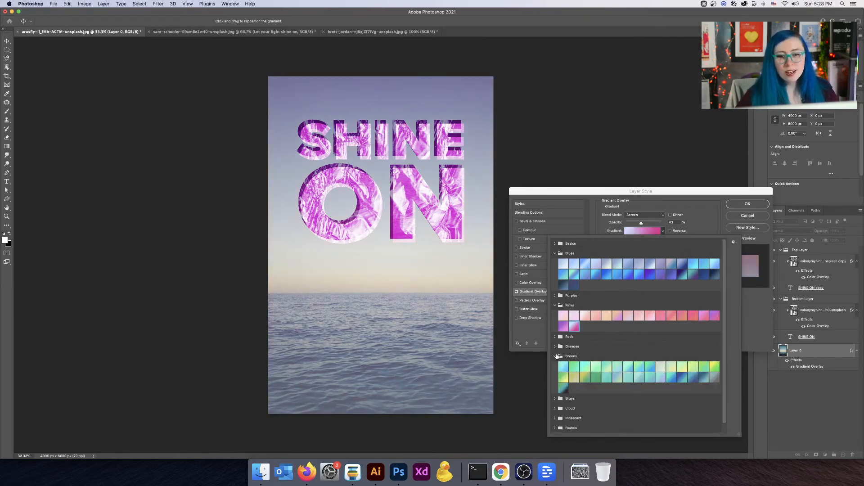
left_click(680, 379)
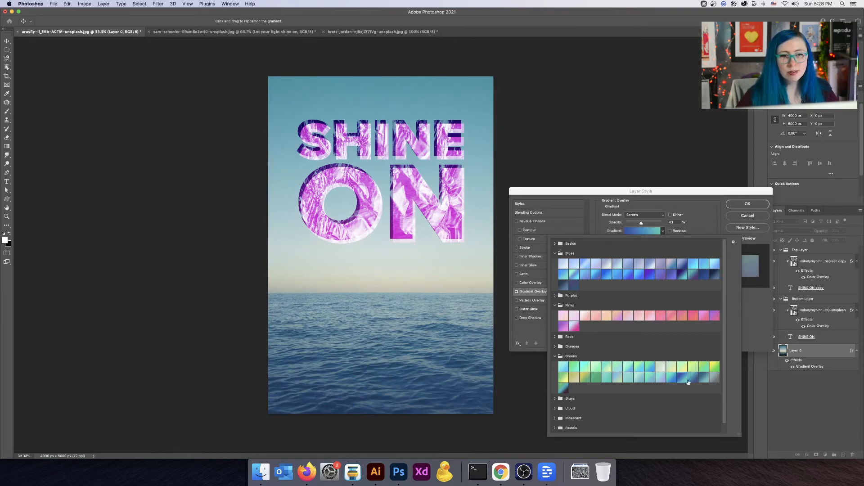
left_click(683, 274)
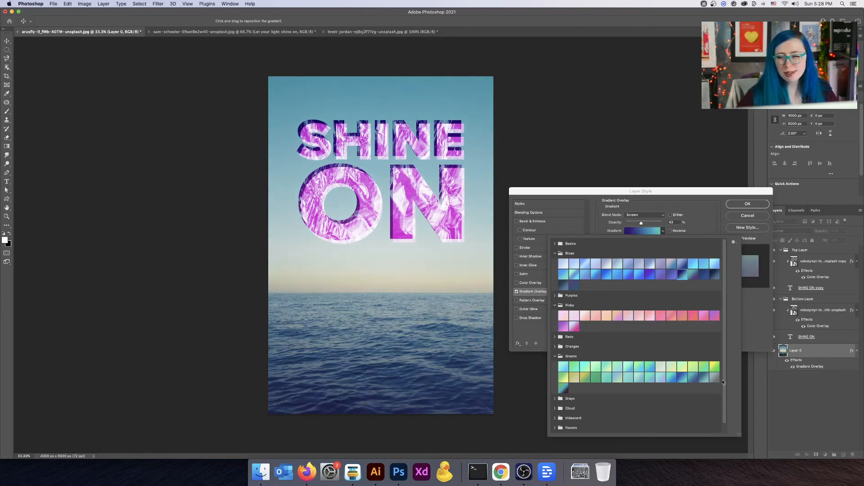
left_click(747, 204)
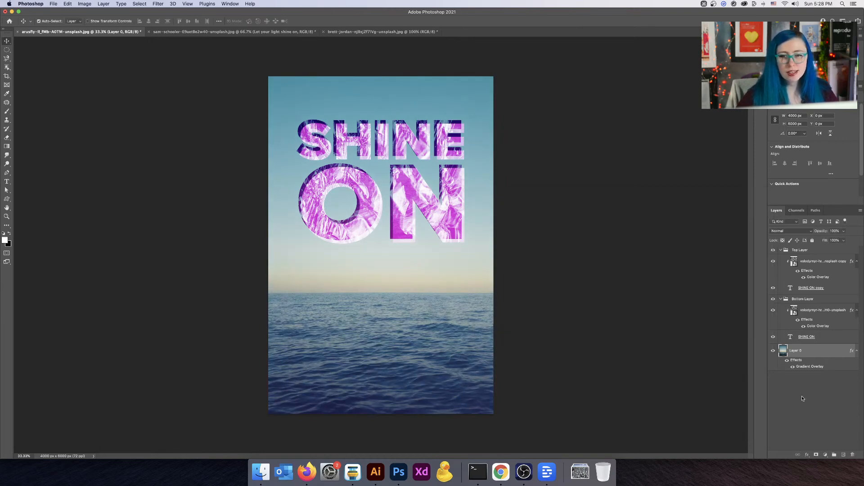
Compare the seascape with and without its Gradient Overlay by hiding and showing the effect on Layer 0.
left_click(792, 366)
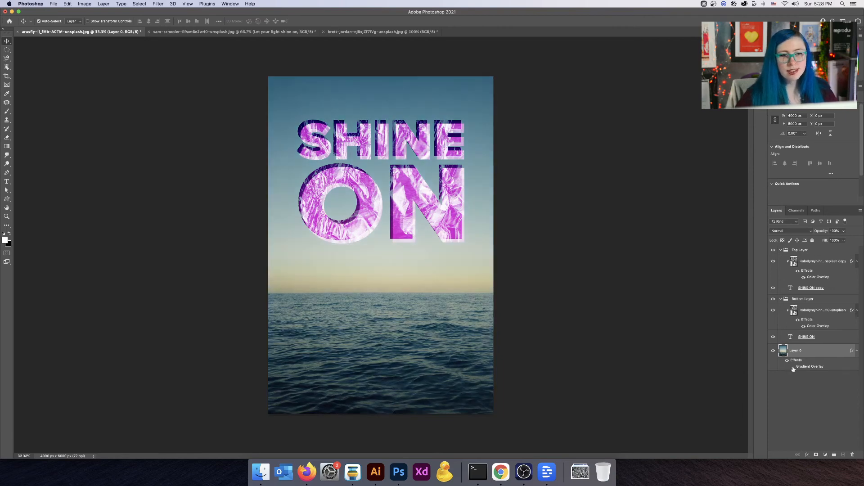
left_click(792, 367)
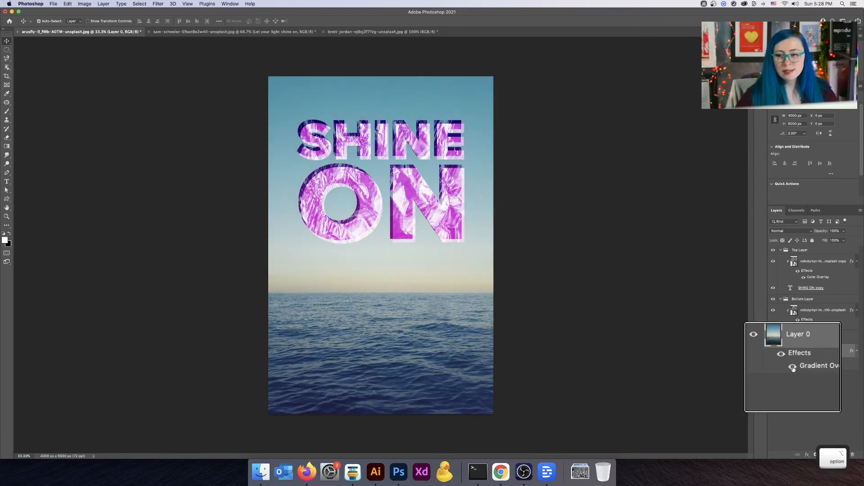
key("alt")
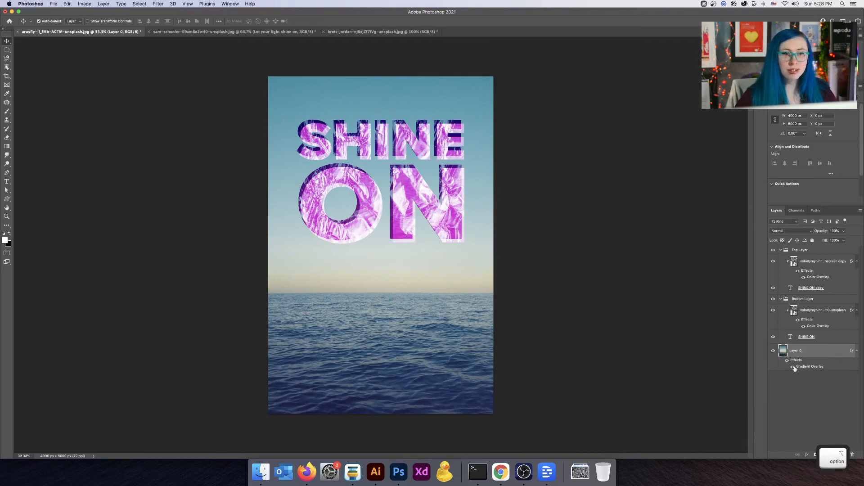
left_click(794, 367)
left_click(793, 367)
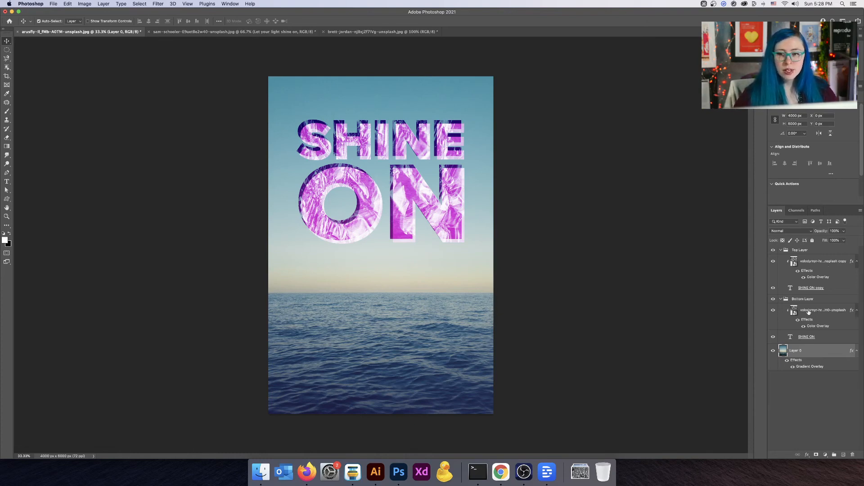
Review the Color Overlay settings of the foil layer in the Bottom Layer group.
key("alt")
key("alt")
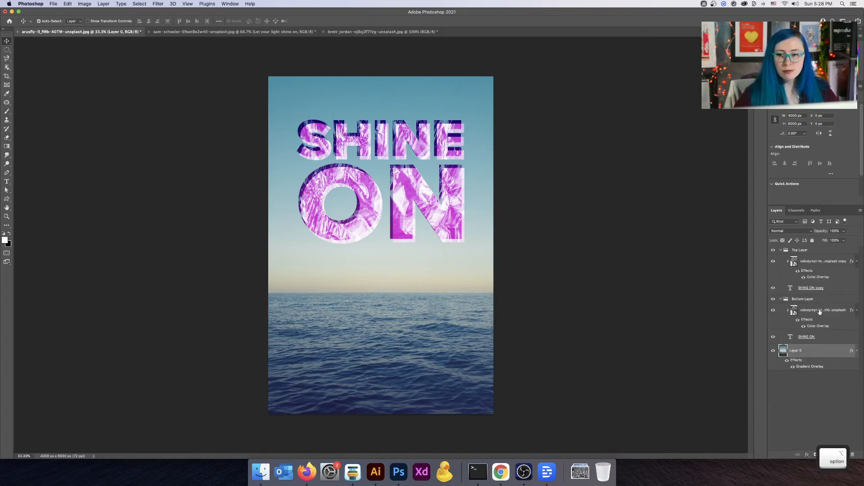
key("alt")
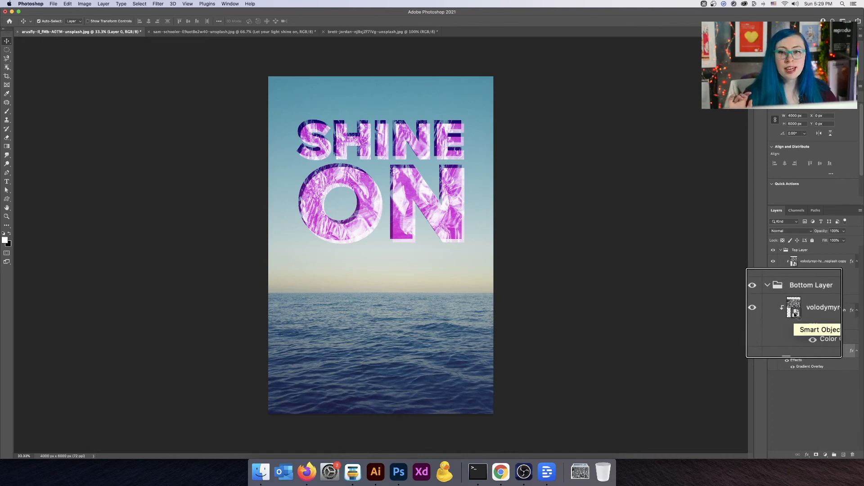
key("alt")
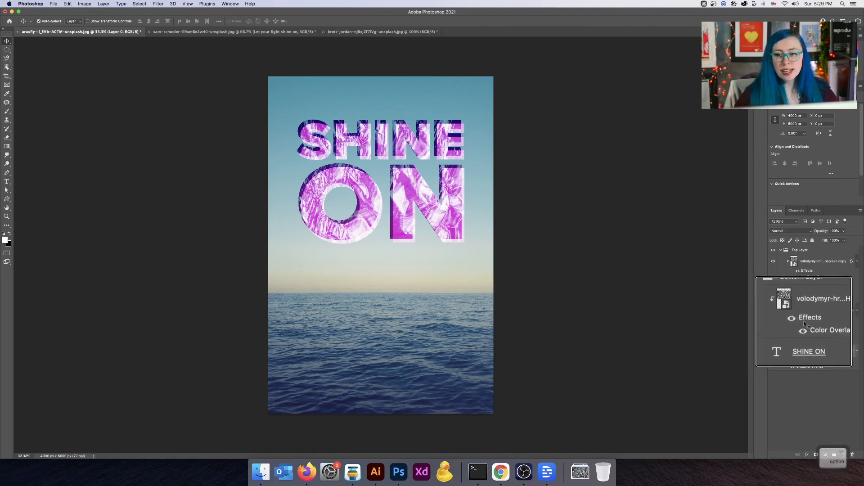
key("alt")
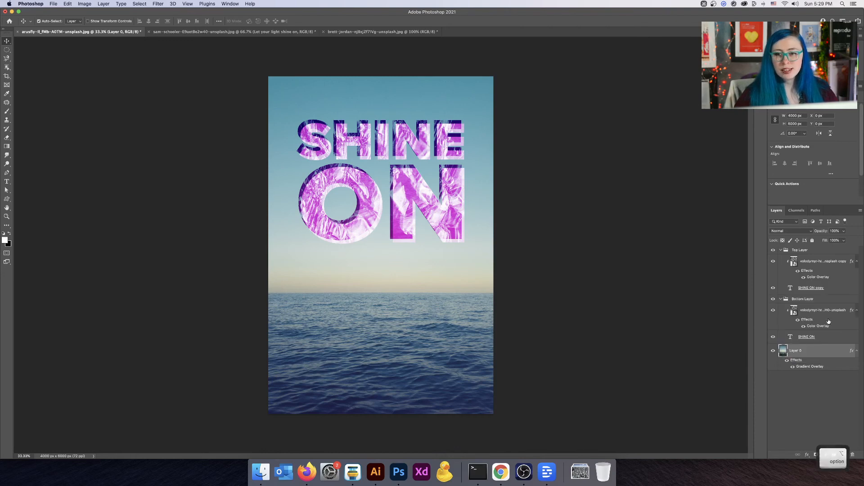
double_click(829, 321)
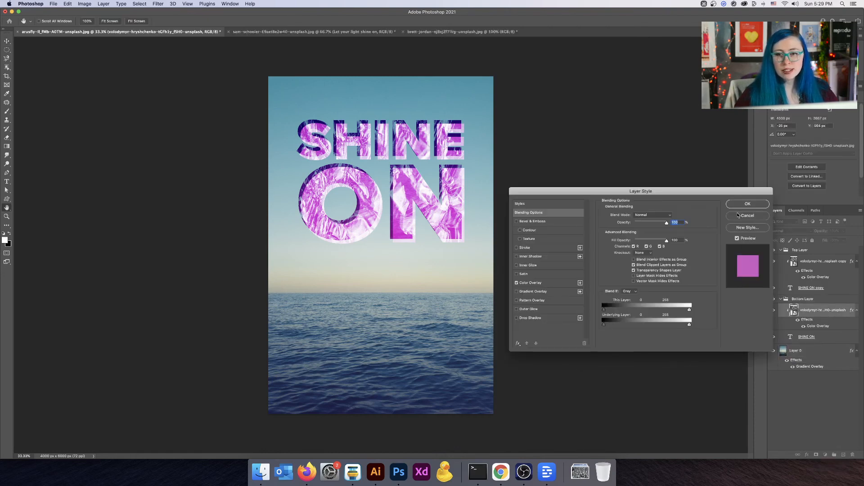
left_click(534, 283)
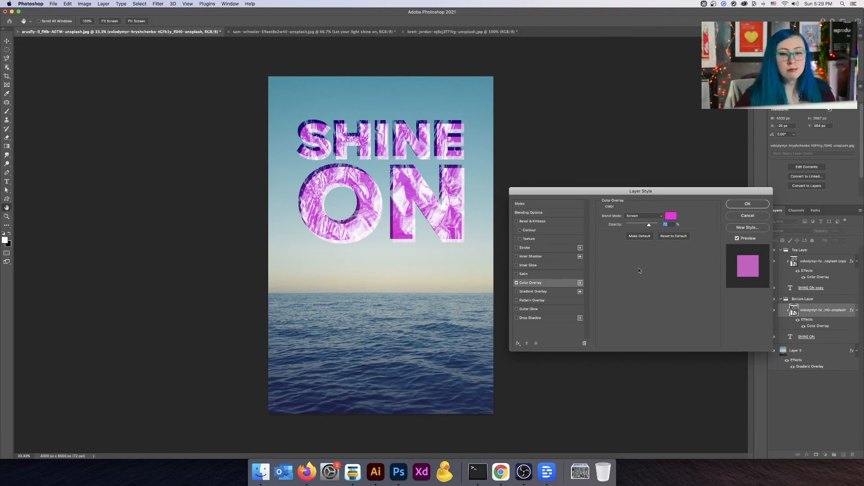
key("alt")
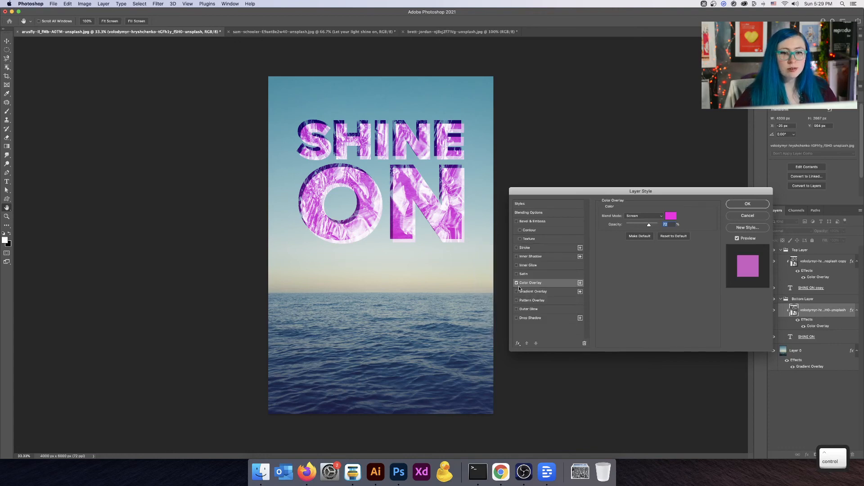
Try the Drop Shadow, Bevel & Emboss and Stroke effects on the Bottom Layer foil, and cancel the style changes.
left_click(517, 319)
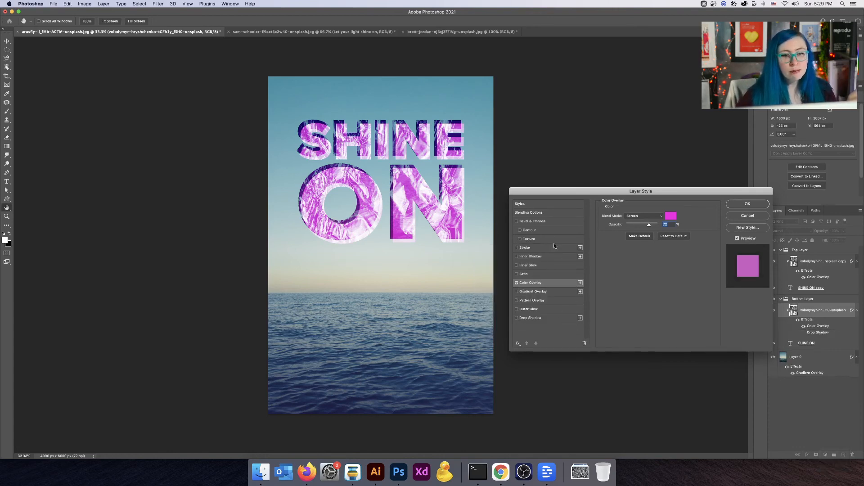
left_click(517, 221)
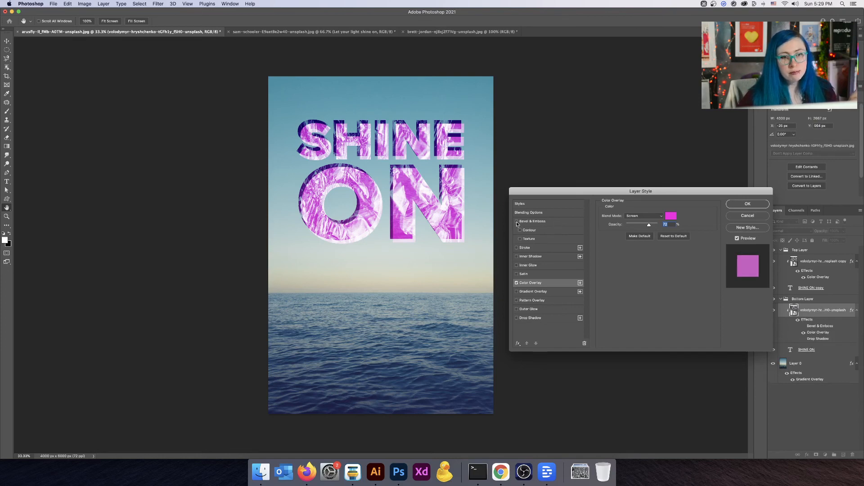
left_click(517, 248)
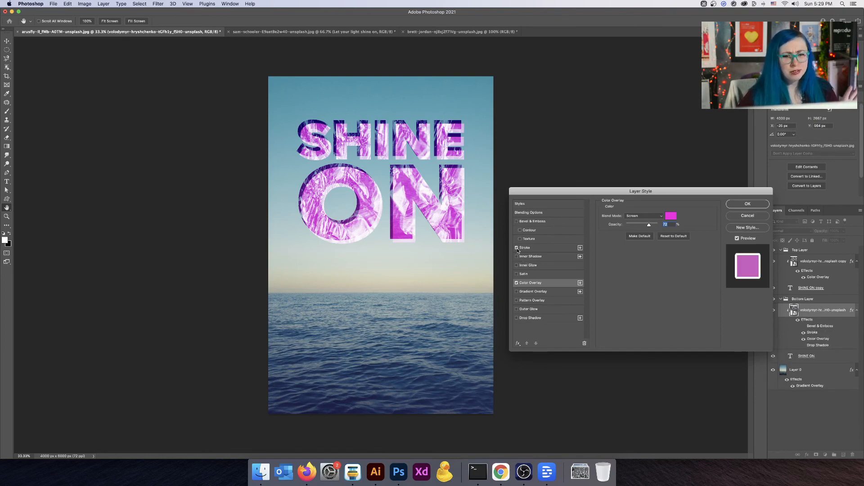
left_click(517, 248)
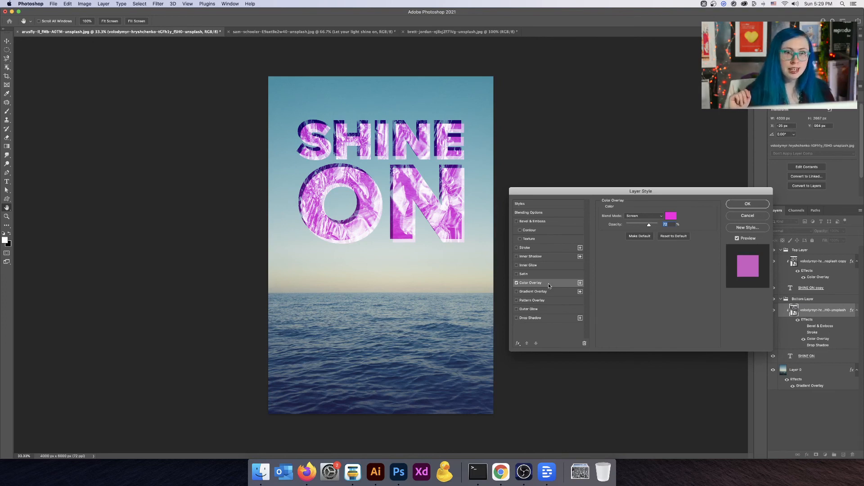
left_click(759, 216)
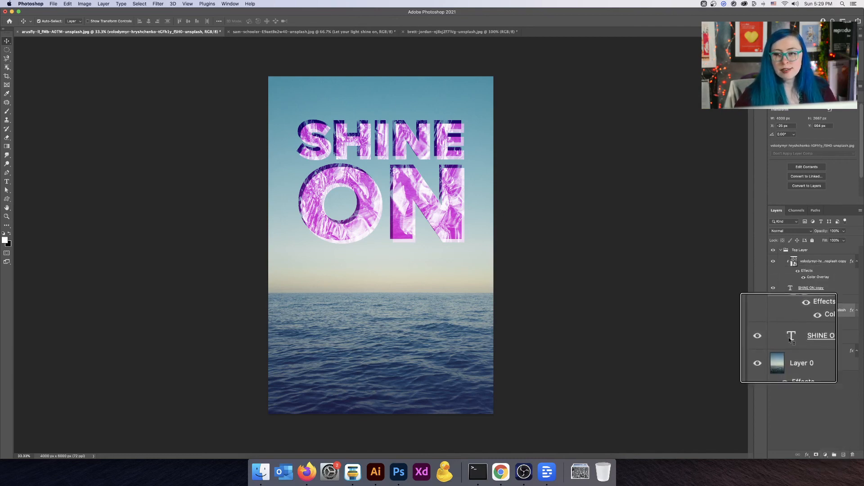
Release the clipping mask of the foil layer in the Bottom Layer group.
scroll(789, 340, "down", 5)
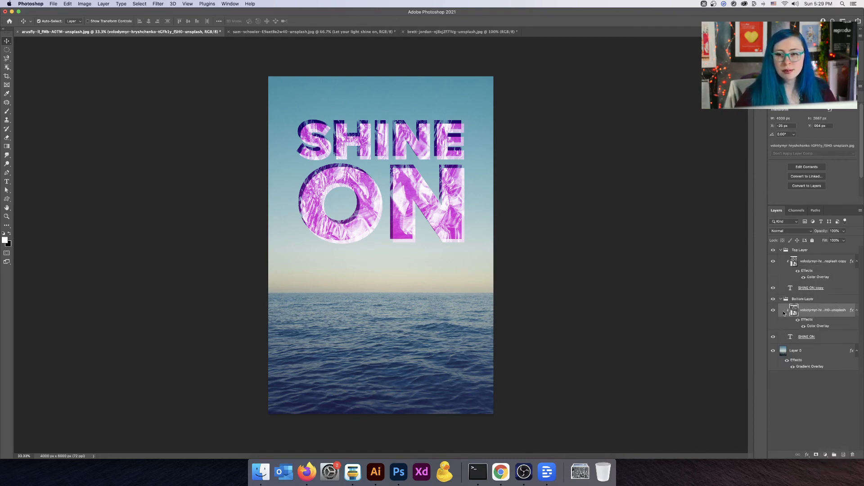
right_click(784, 314)
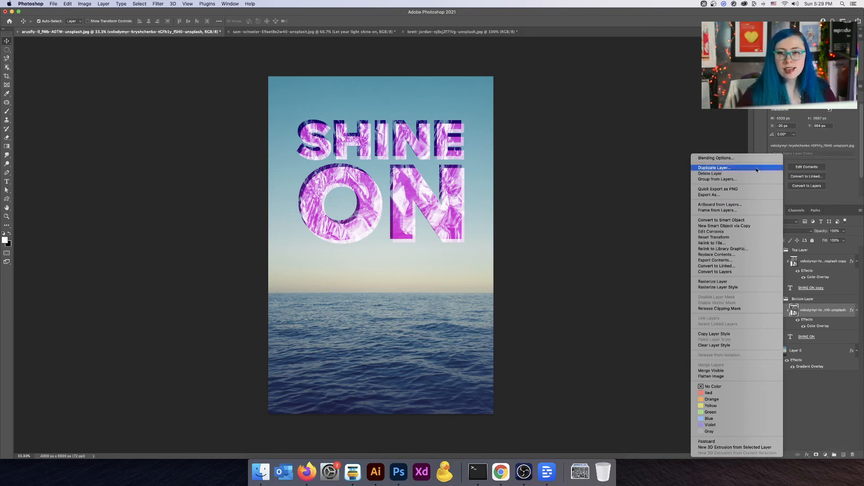
left_click(721, 310)
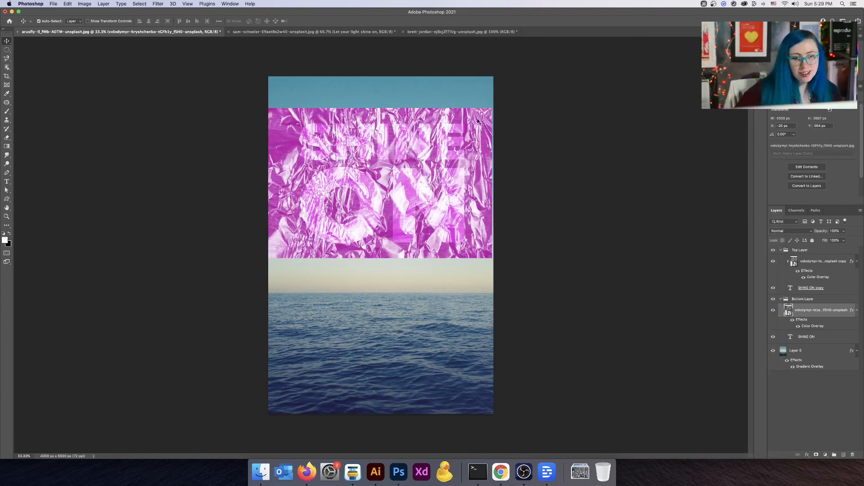
Clip the Bottom Layer foil to the SHINE ON text again with a clipping mask.
scroll(403, 102, "up", 3)
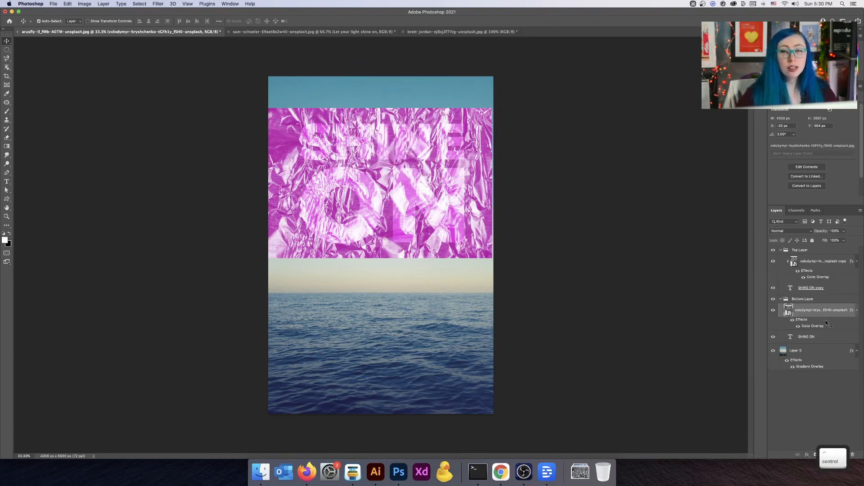
scroll(428, 200, "up", 3)
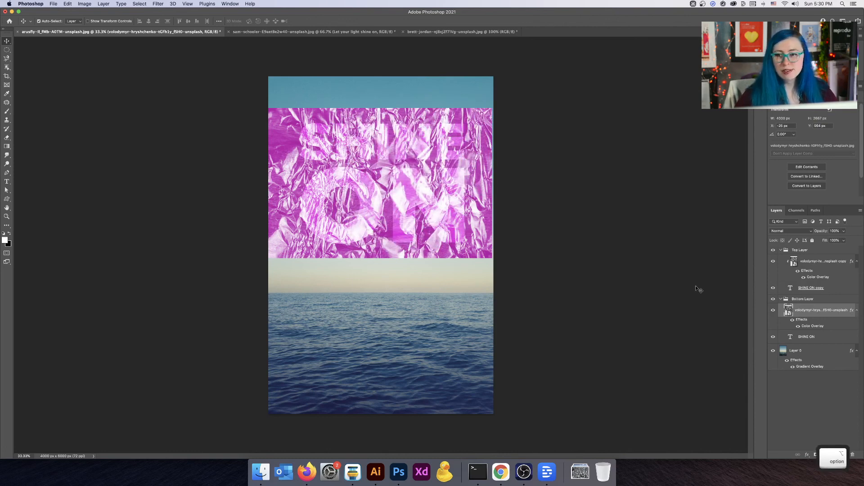
right_click(780, 312)
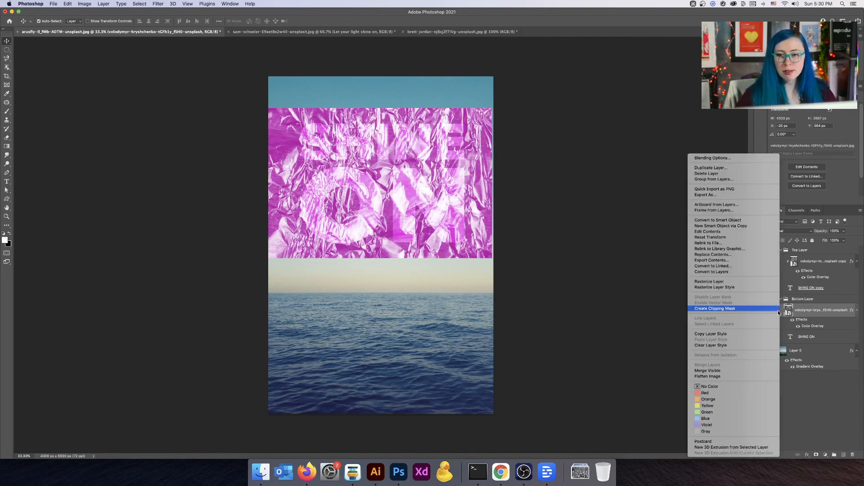
left_click(768, 310)
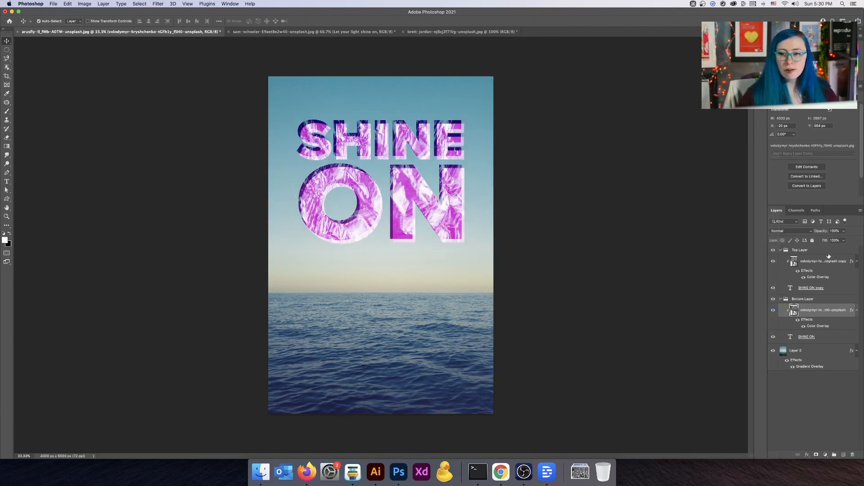
Compare the original photo with the poster by viewing the opening history snapshot and returning to the last Create Clipping Mask state.
left_click(816, 288)
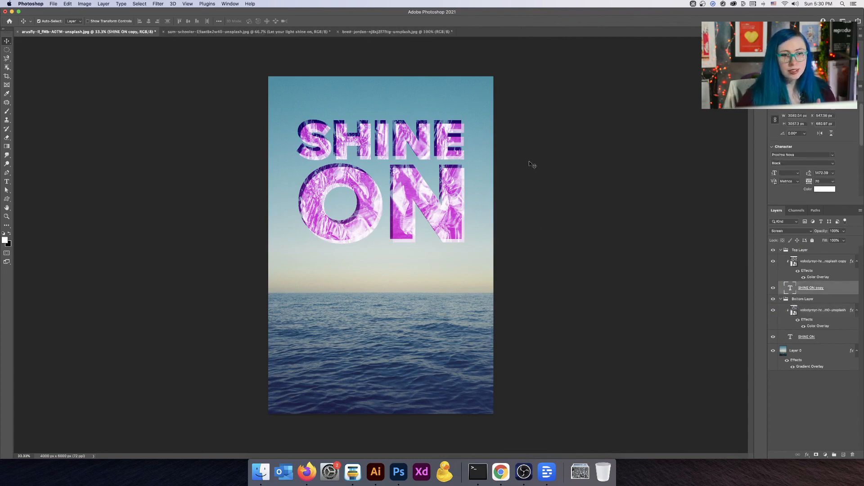
key("alt")
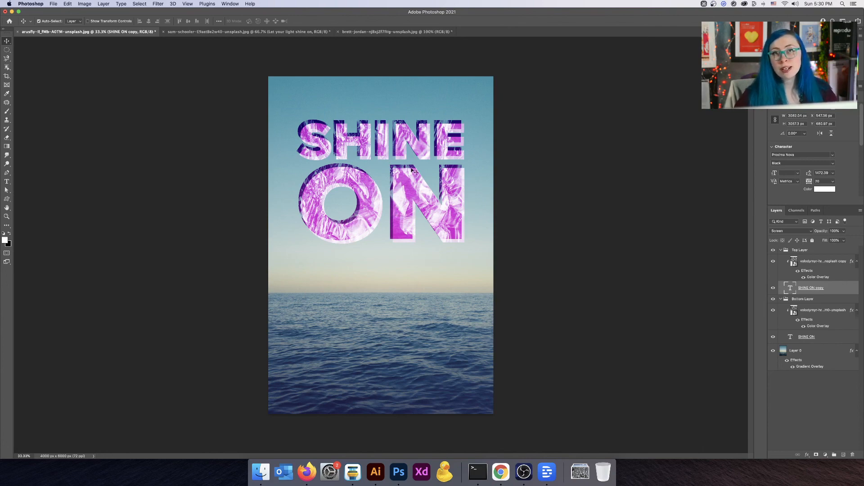
key("alt")
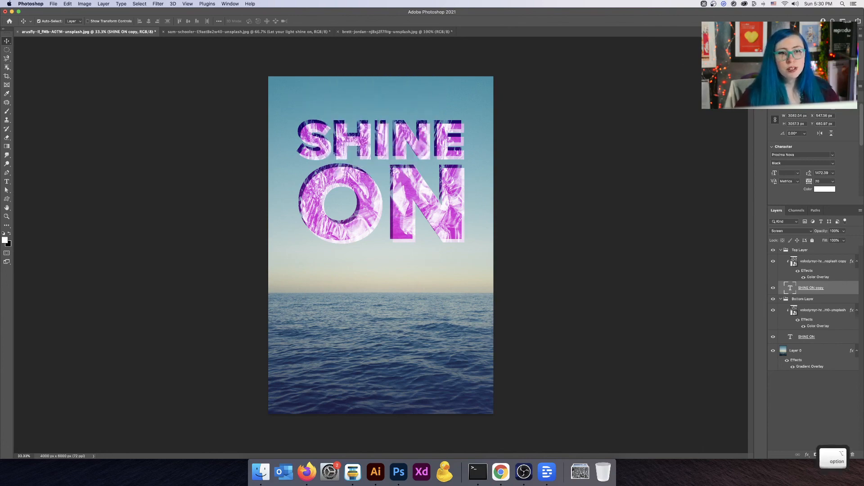
left_click(760, 41)
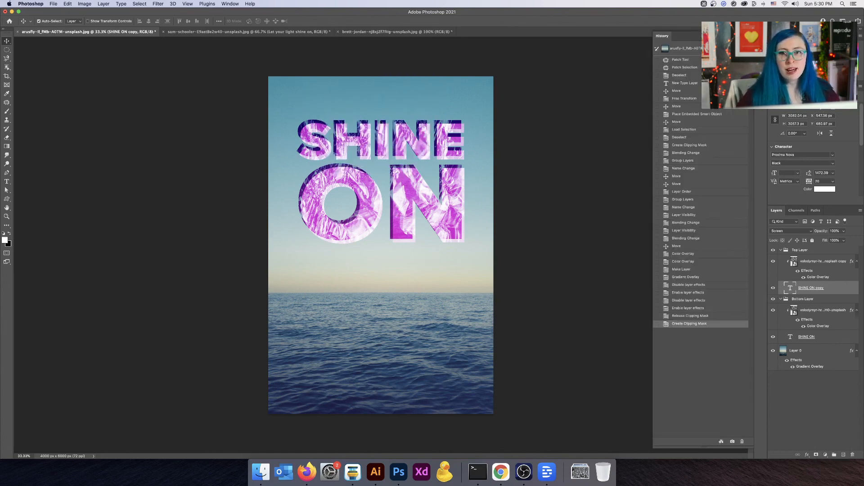
left_click(689, 49)
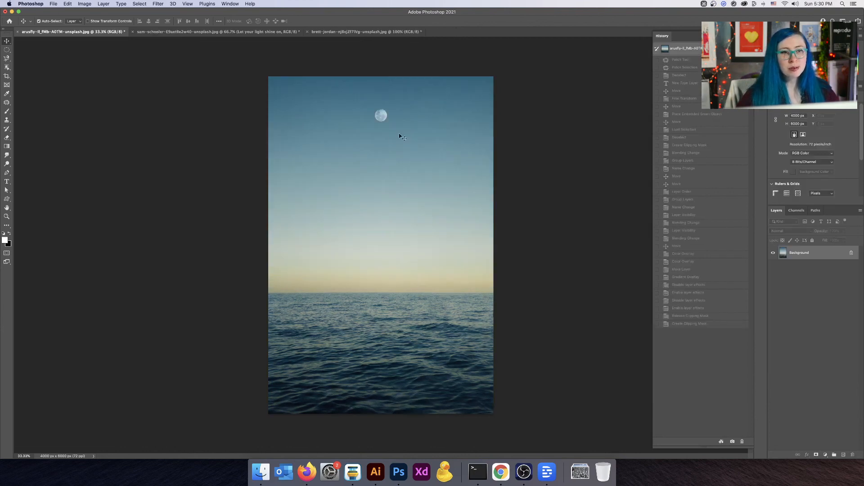
key("ctrl")
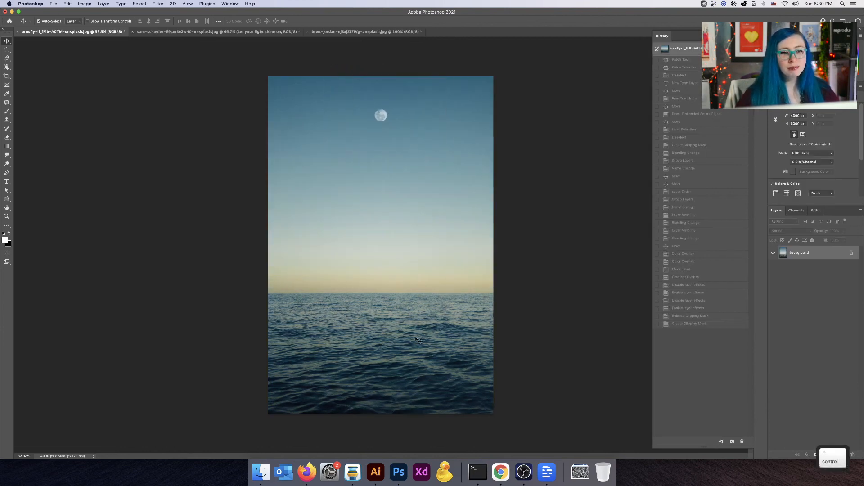
left_click(705, 326)
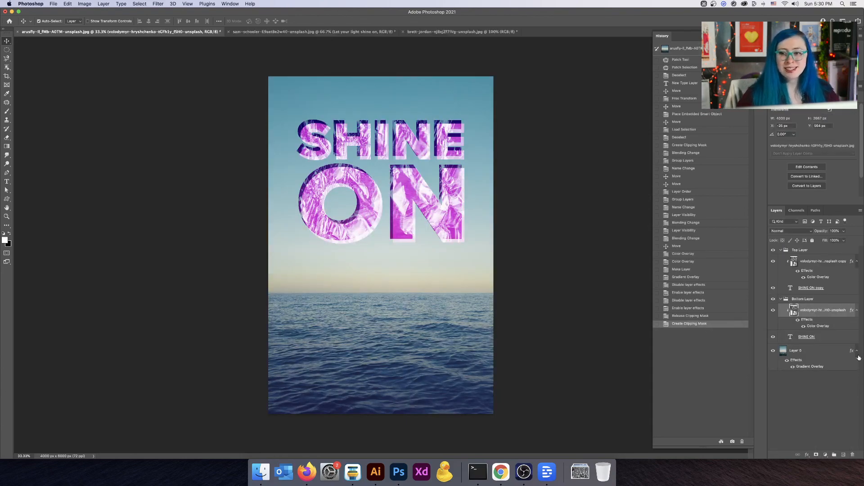